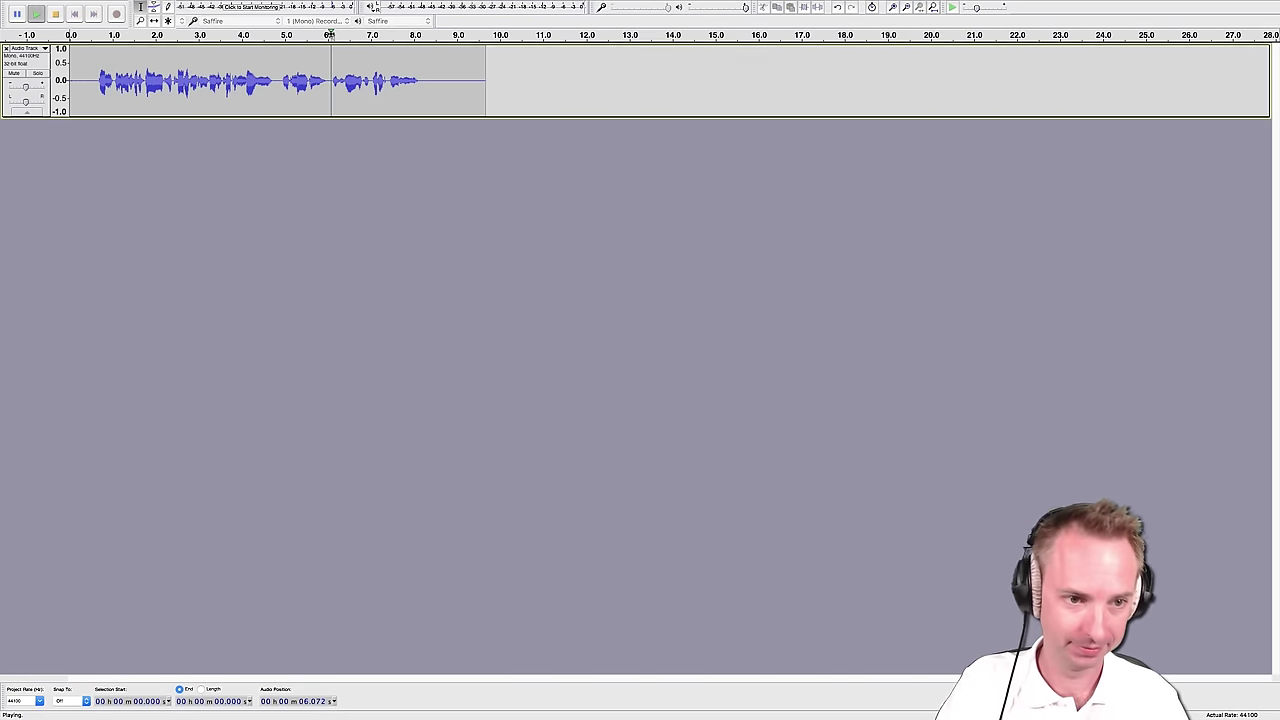
- Play the clip, trial-delete 4.95–6.0 s and undo it, then select 6.65–8.4 s
click(330, 35)
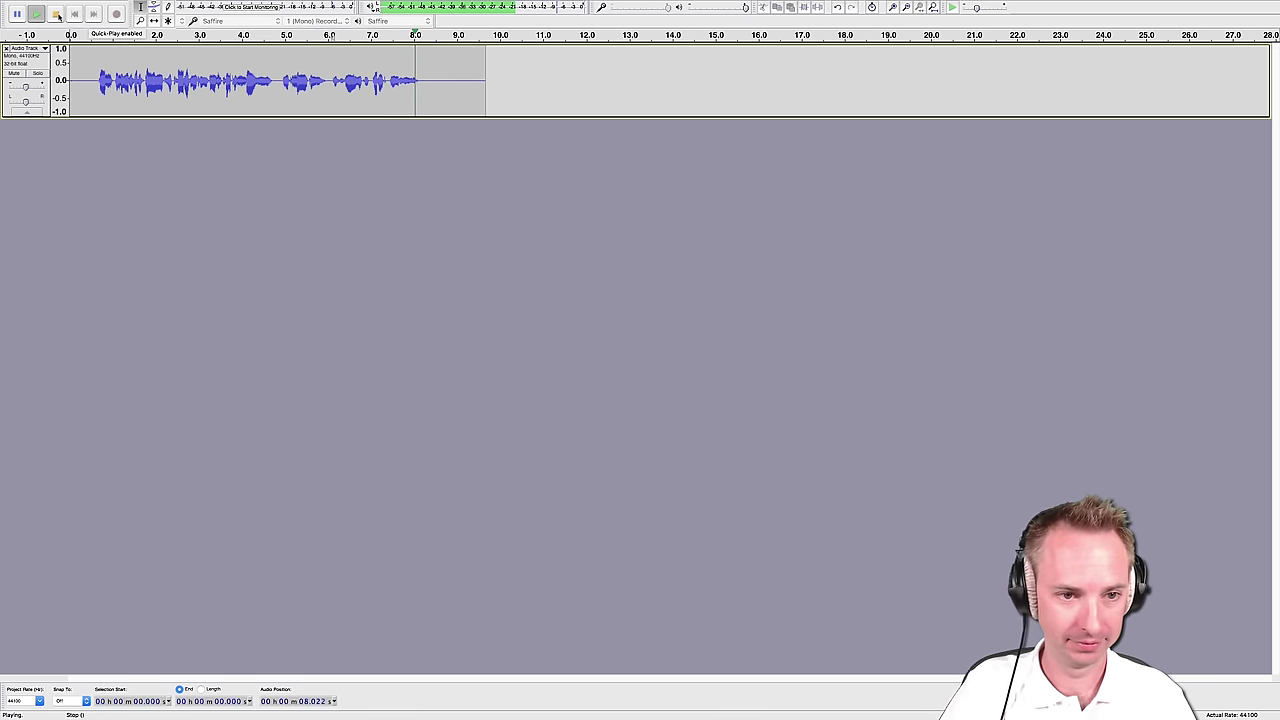
key(space)
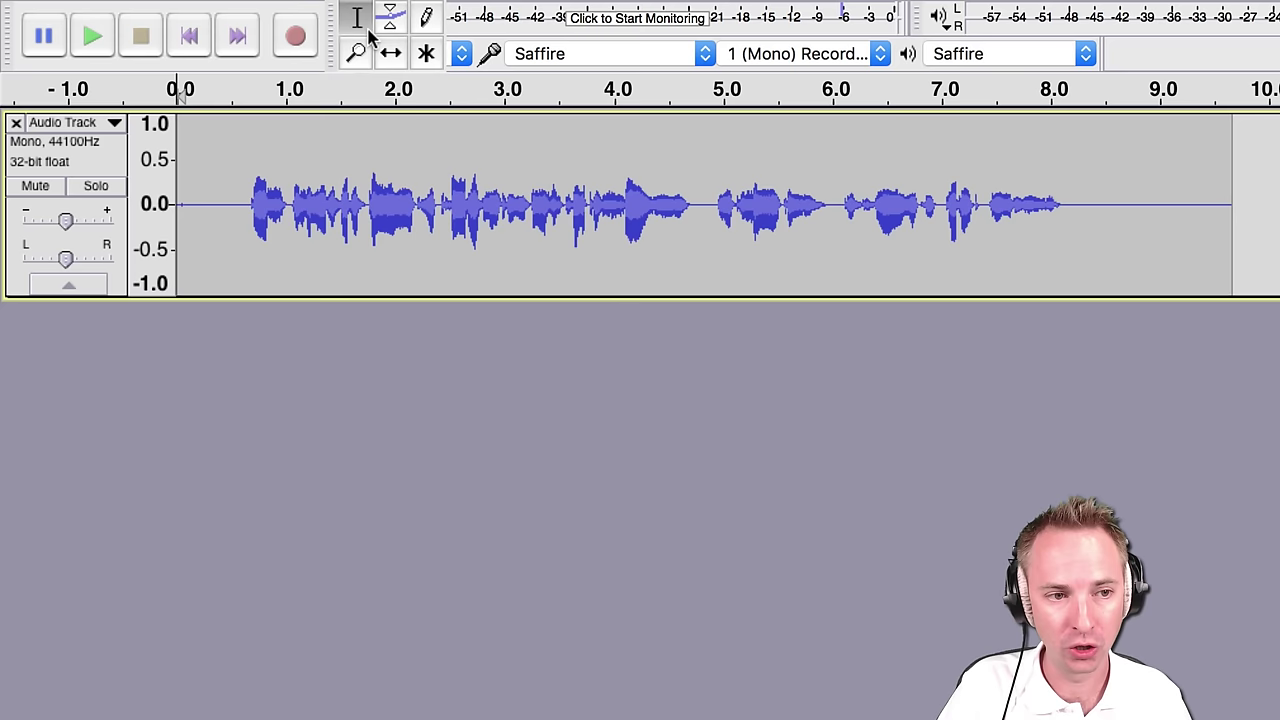
mouse_move(708, 215)
mouse_down()
mouse_move(851, 212)
mouse_move(836, 215)
mouse_up()
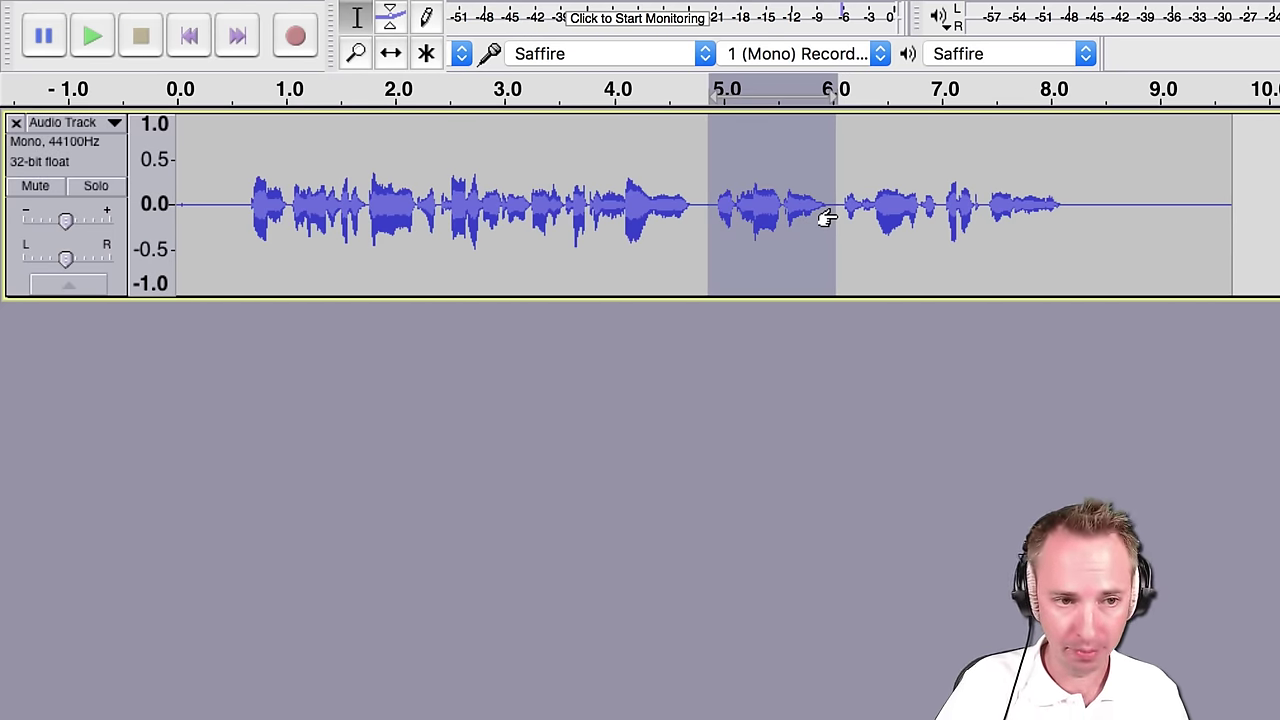
key(Delete)
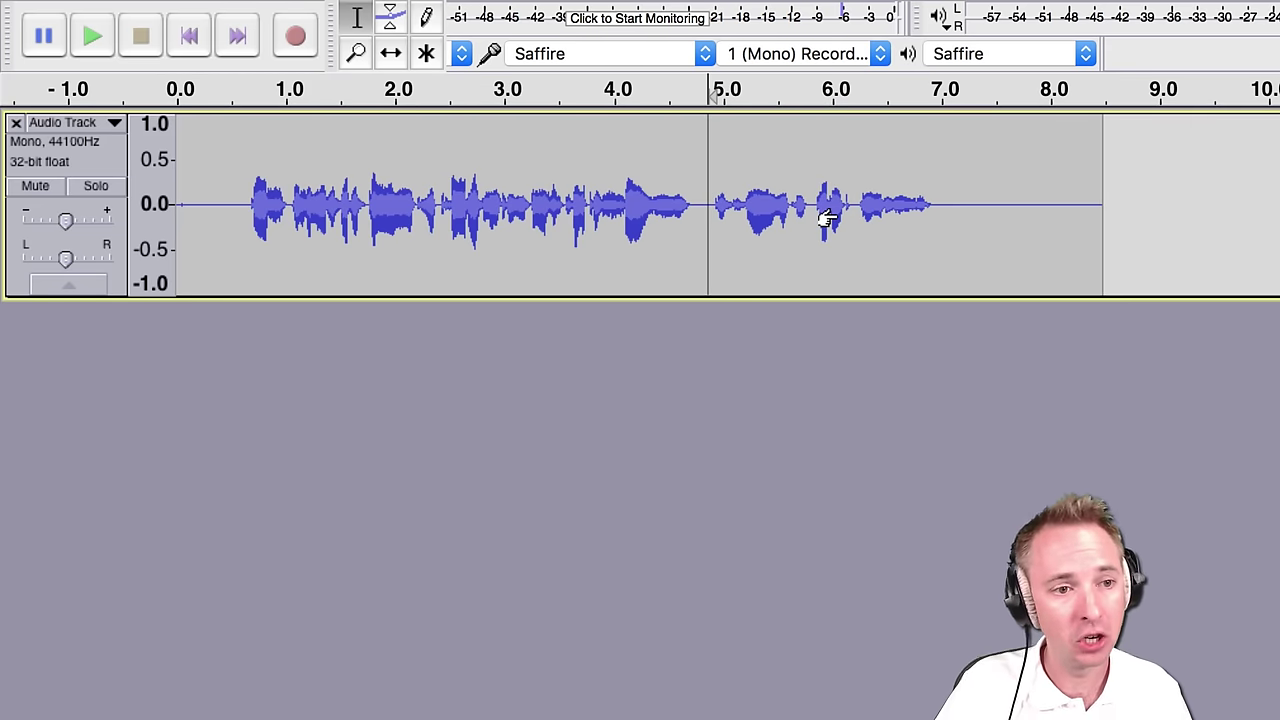
key(super+z)
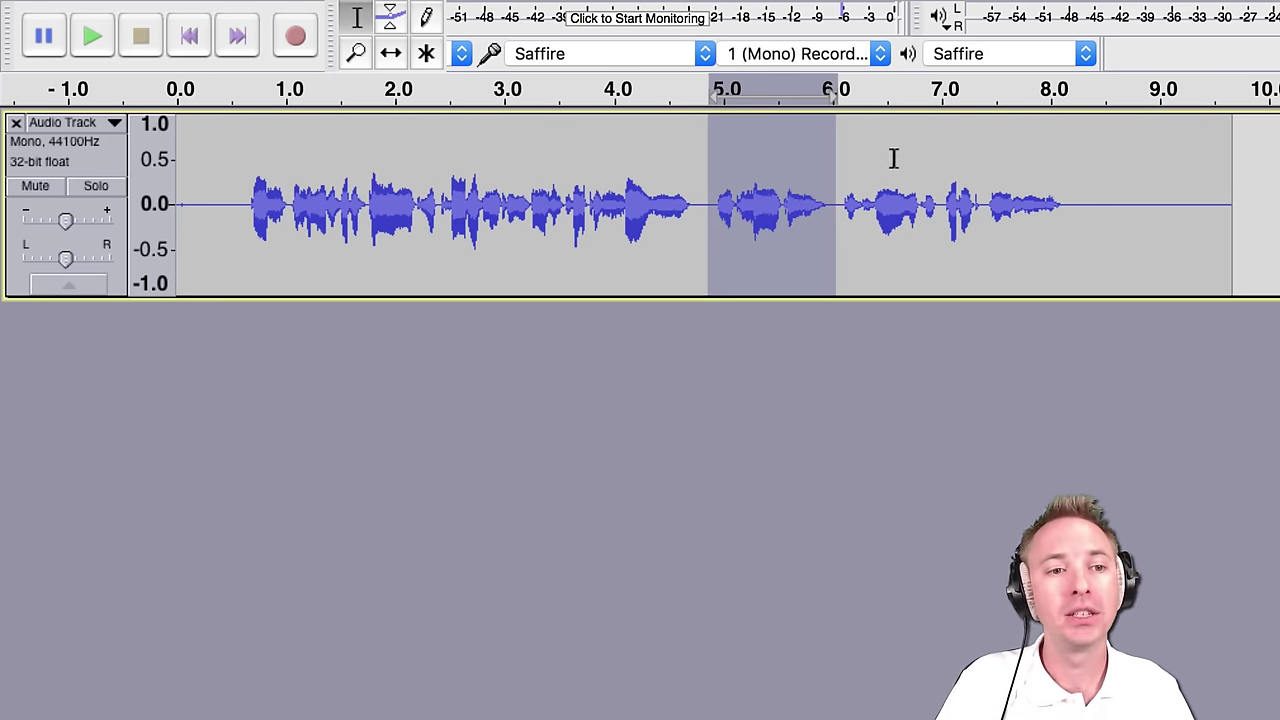
drag(1090, 226, 840, 230)
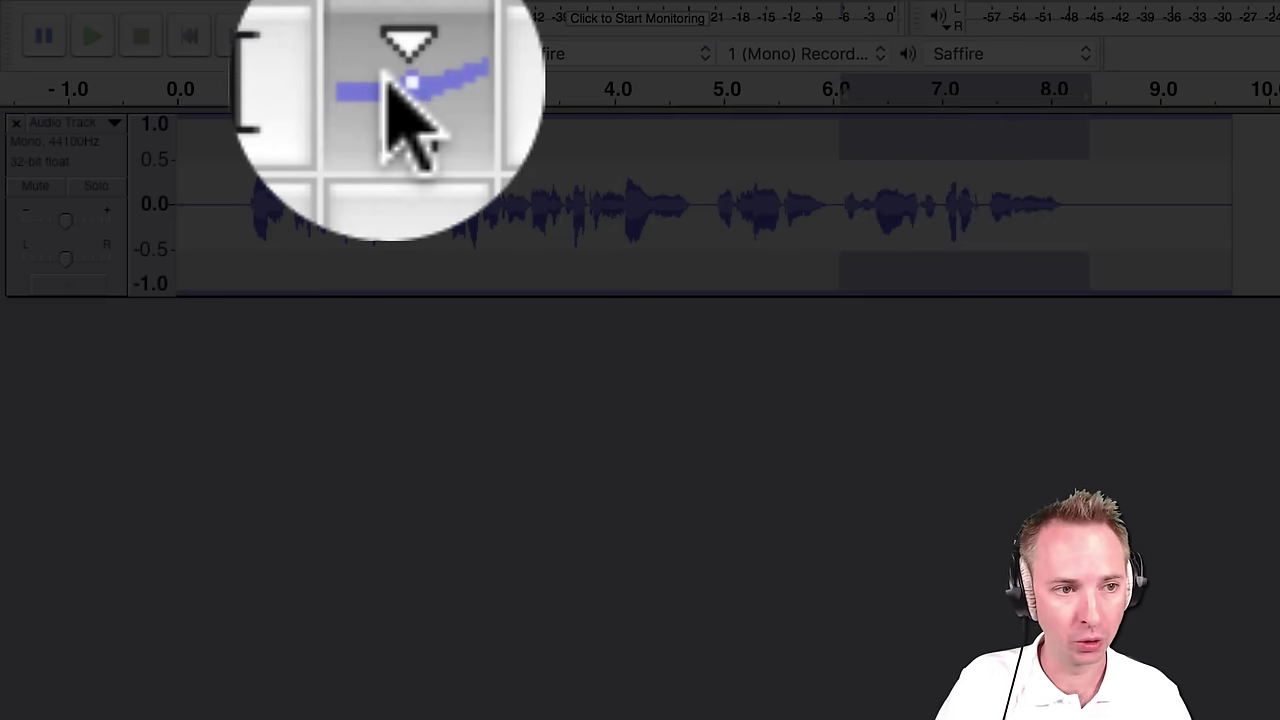
- Place envelope points near 4.1 s and curve the volume down to silence after about 4.4 s
click(391, 17)
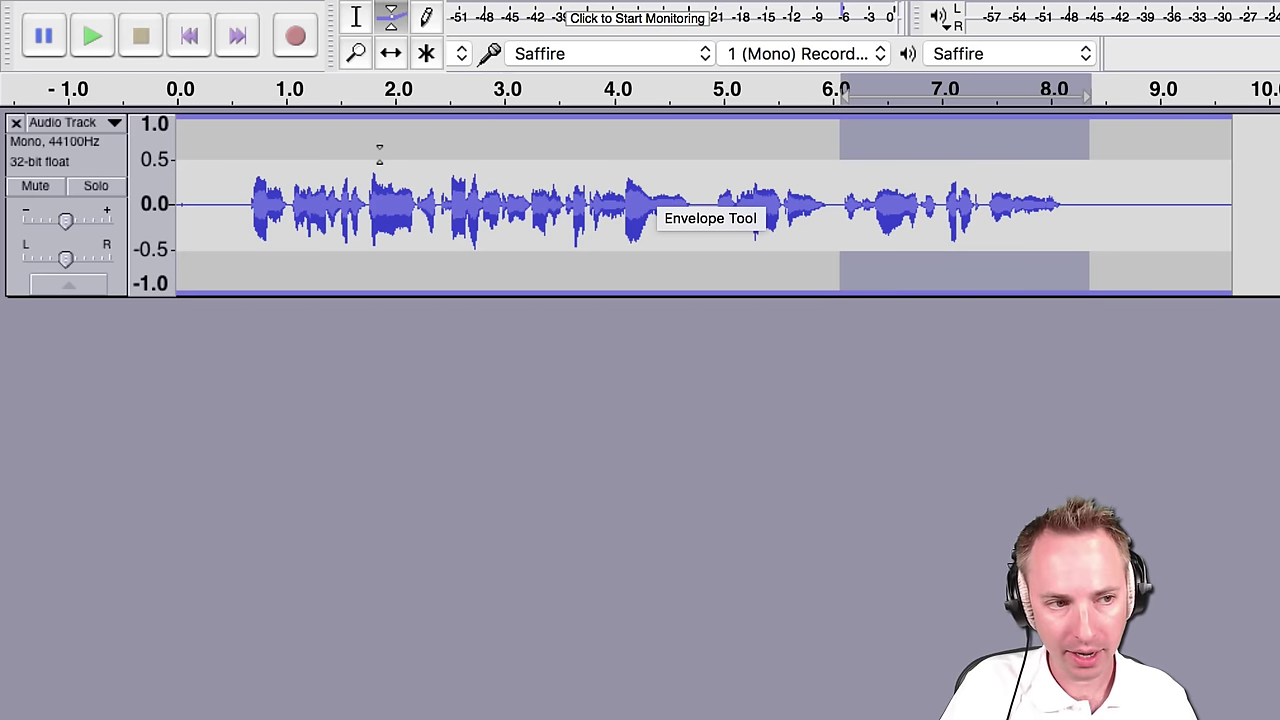
drag(379, 155, 381, 114)
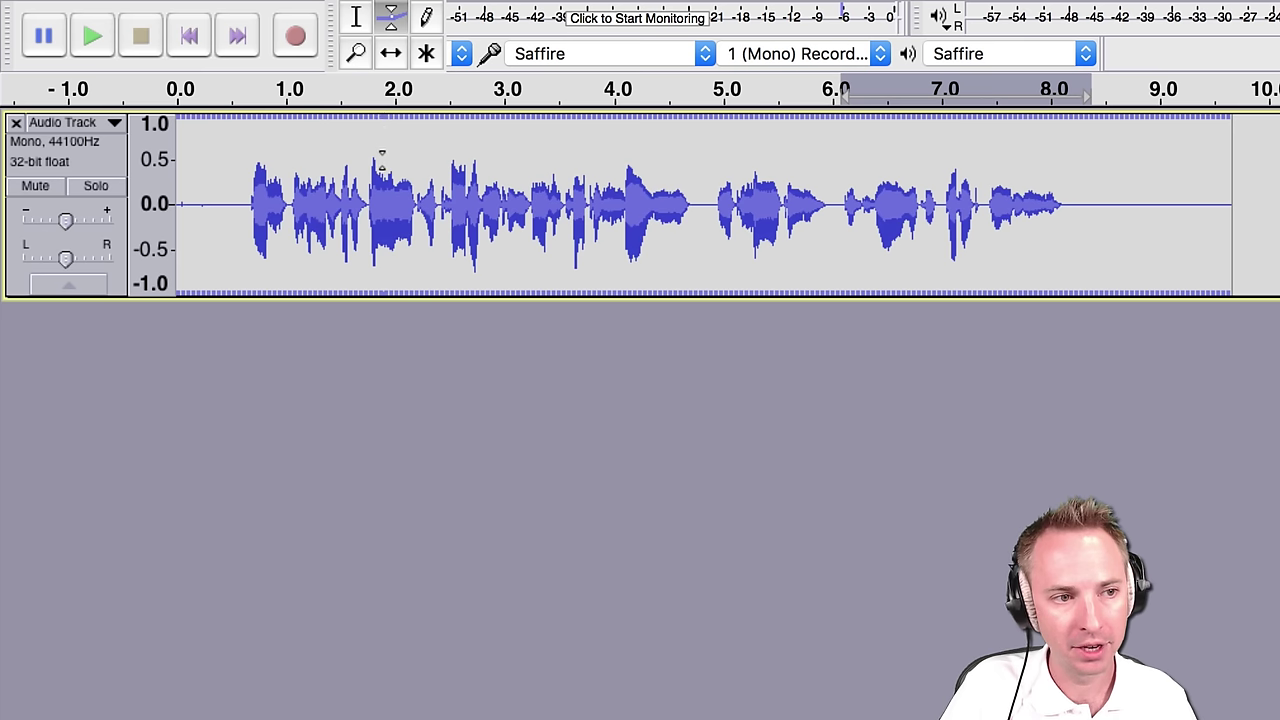
drag(381, 140, 677, 137)
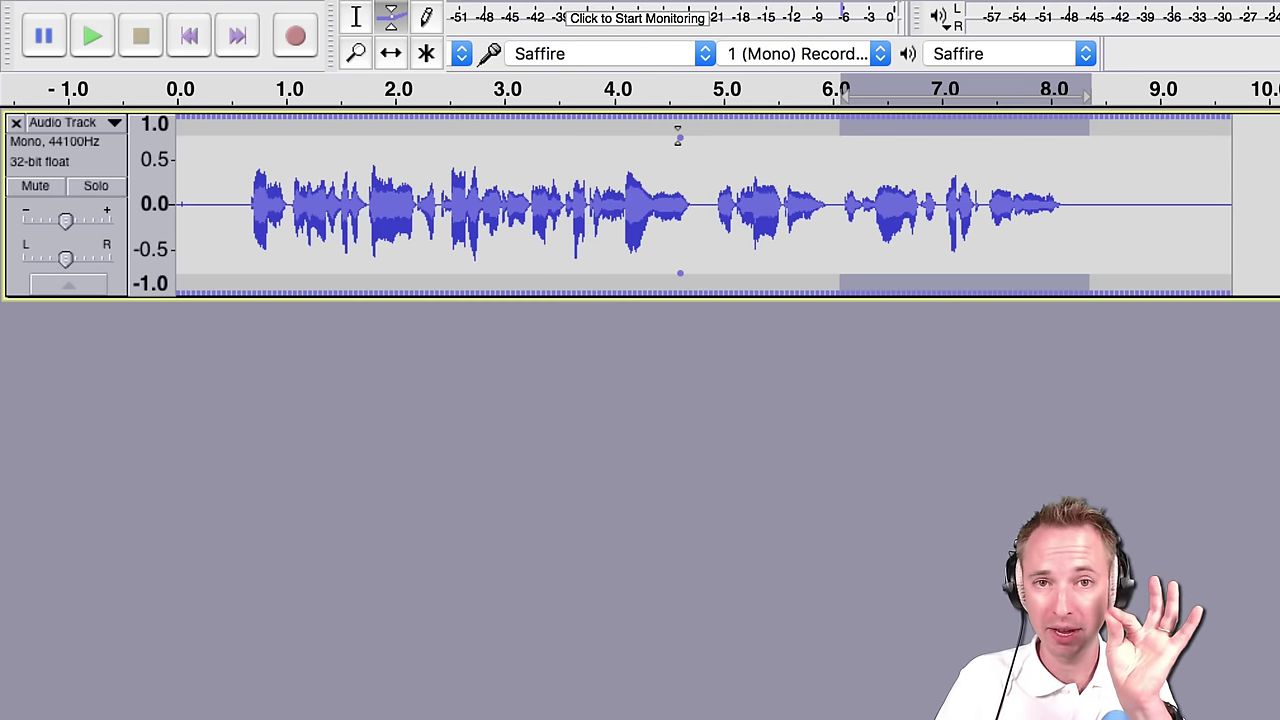
drag(695, 133, 626, 130)
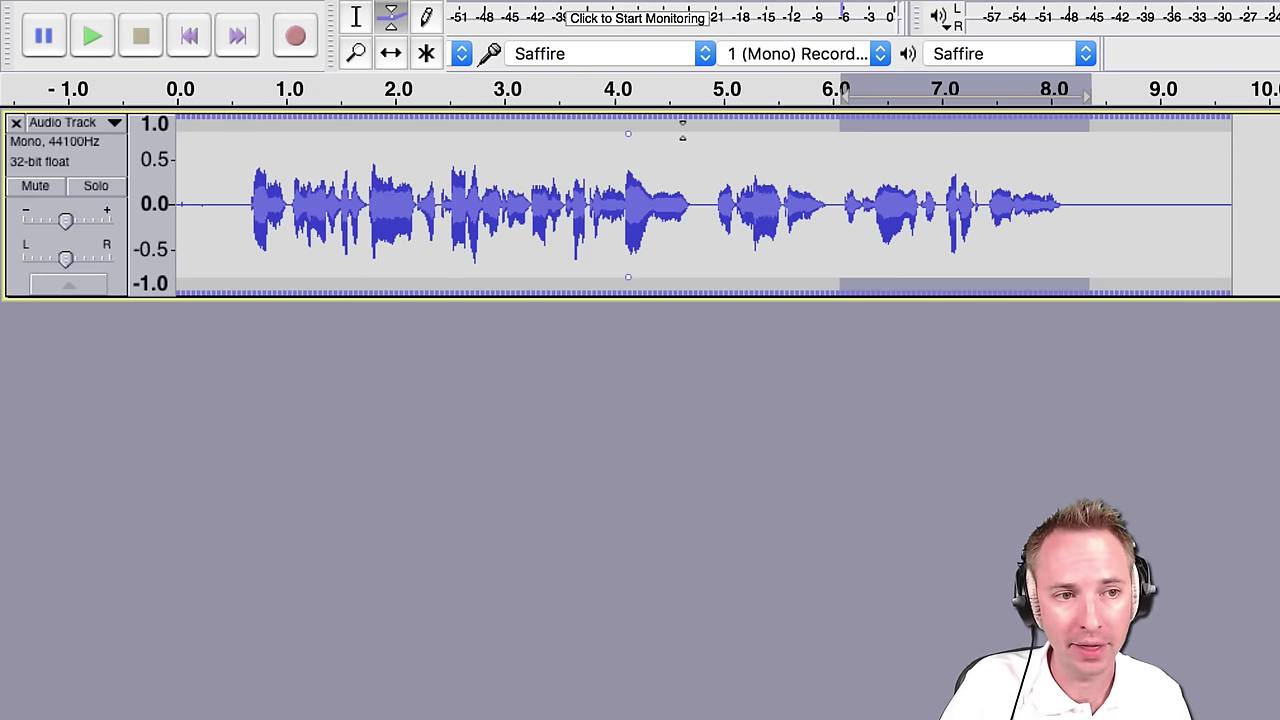
click(684, 132)
drag(683, 131, 679, 205)
key(super+z)
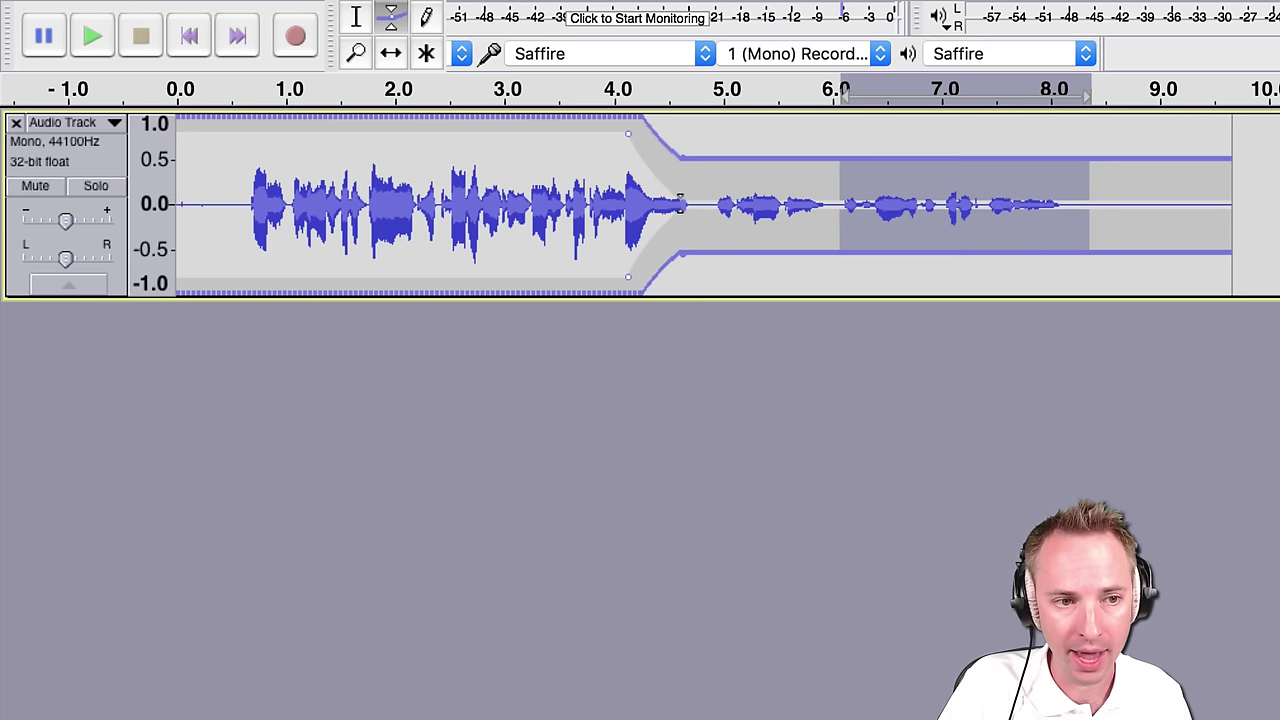
key(super+shift+z)
drag(693, 204, 863, 204)
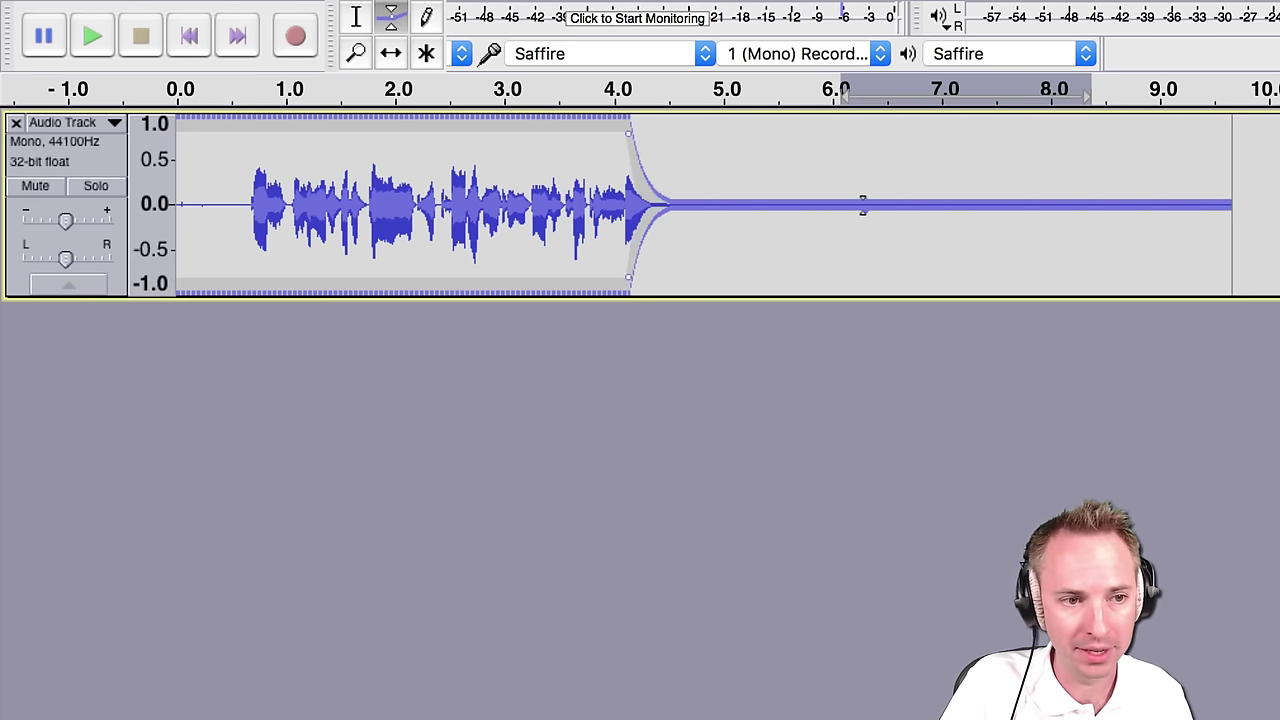
- Listen to the fade, undo the fade to silence, and check the restored audio
click(568, 86)
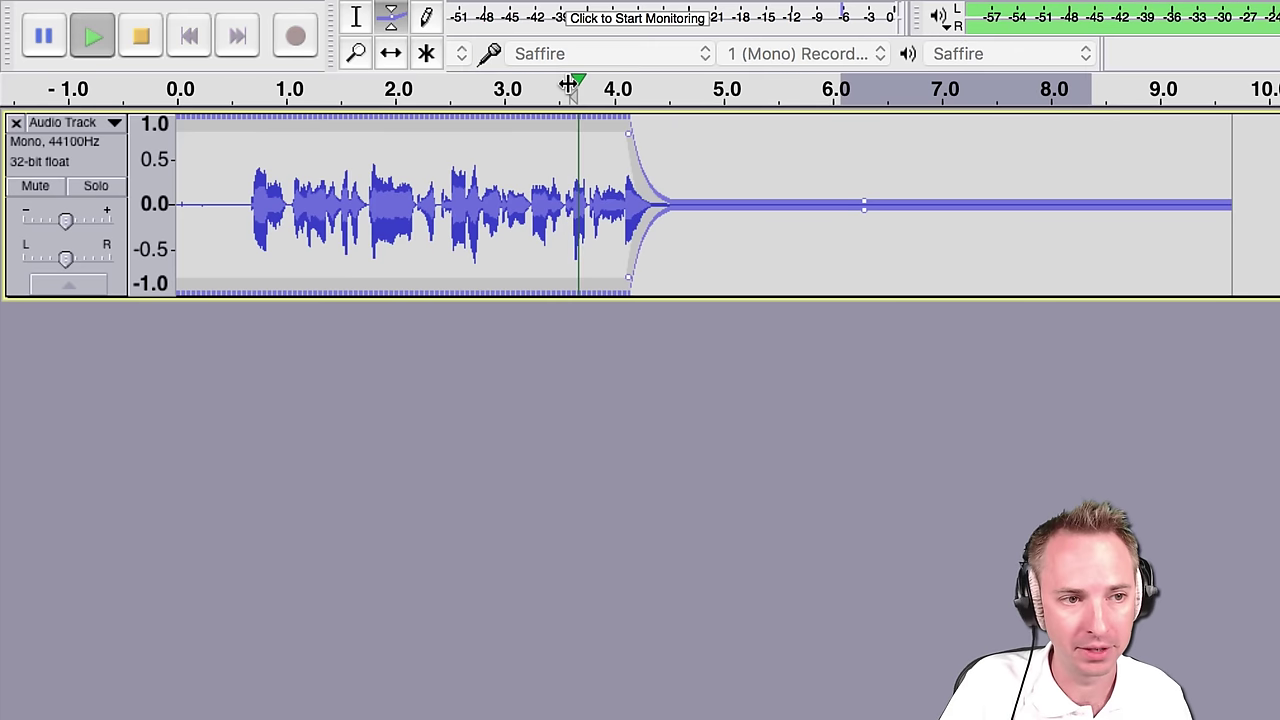
click(141, 36)
click(458, 90)
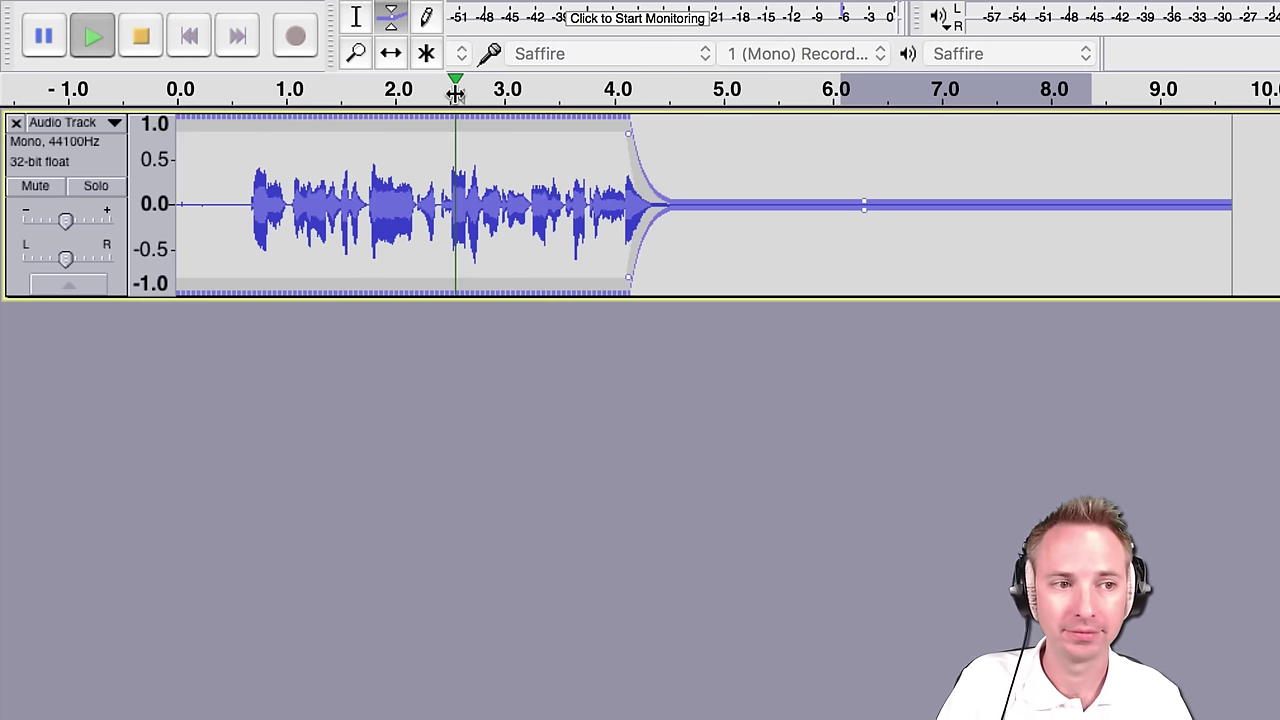
click(141, 36)
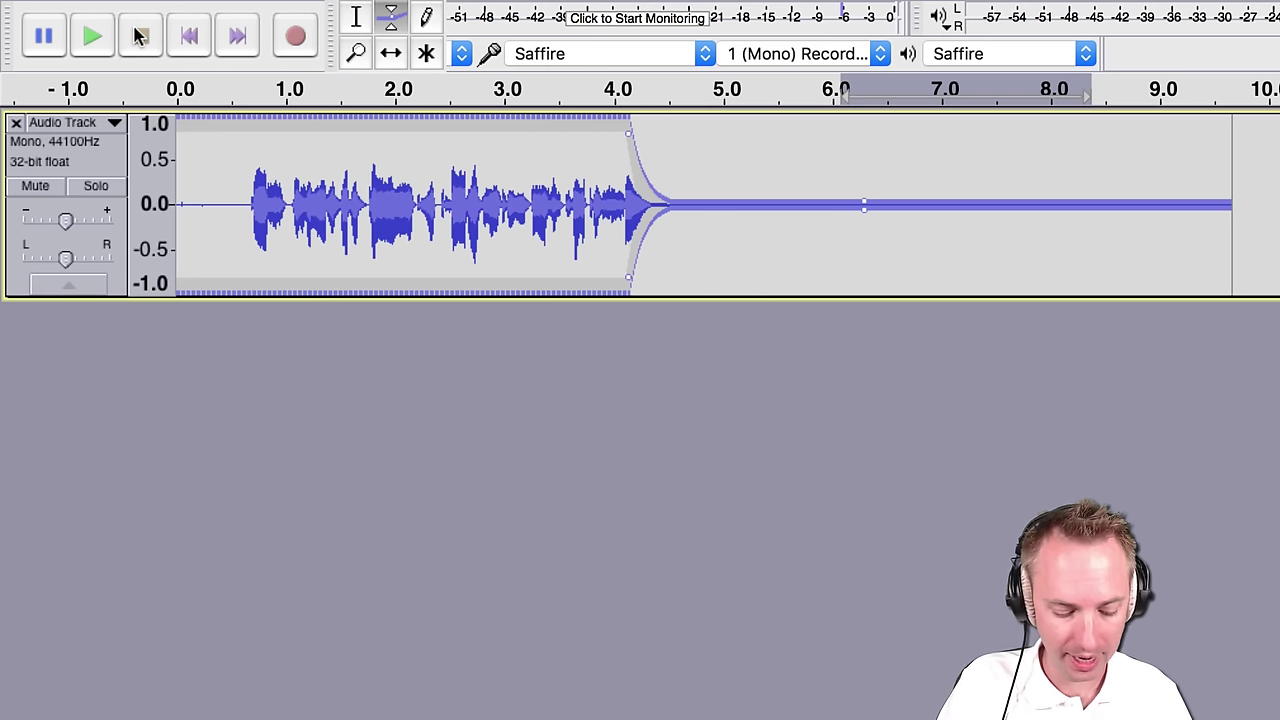
key(super+z)
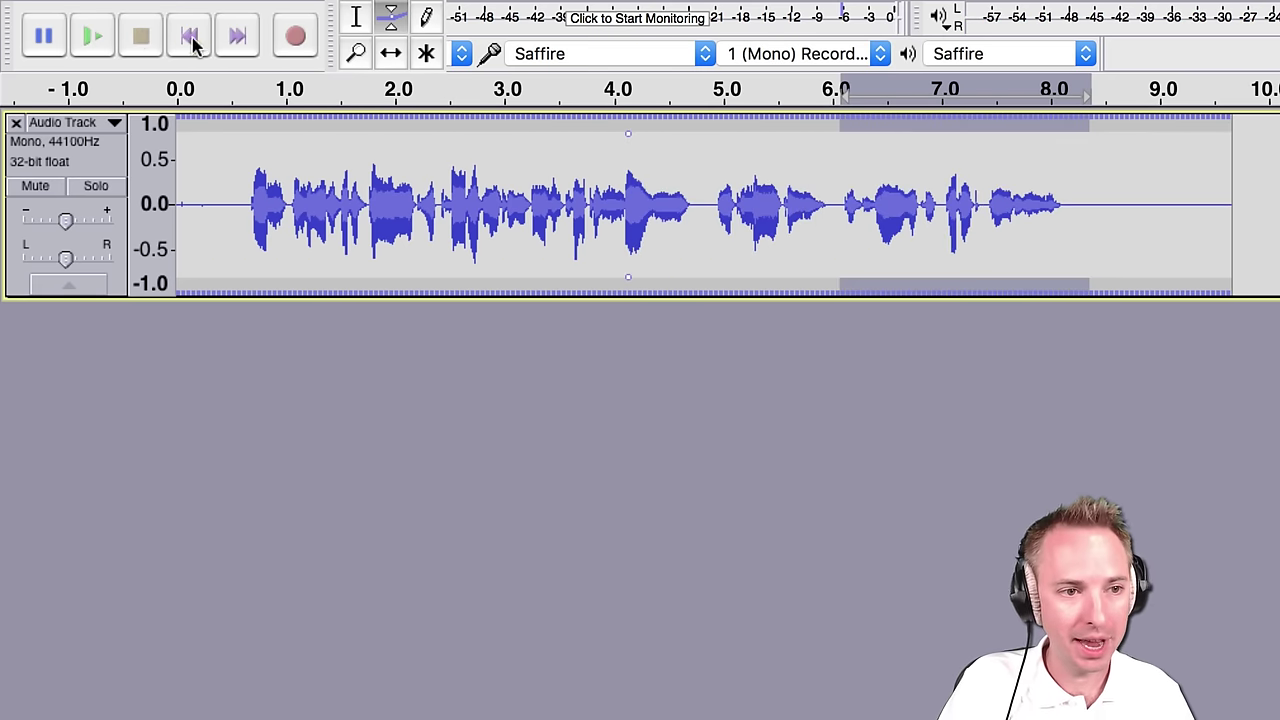
click(553, 92)
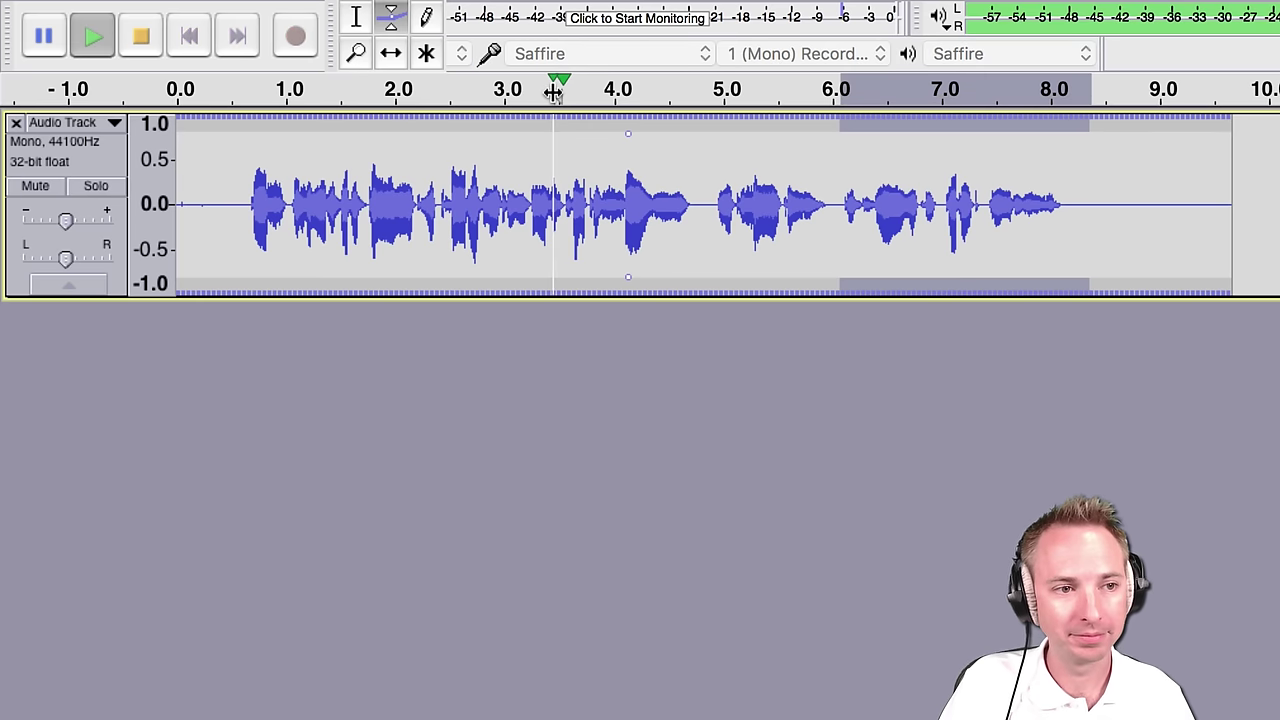
click(139, 36)
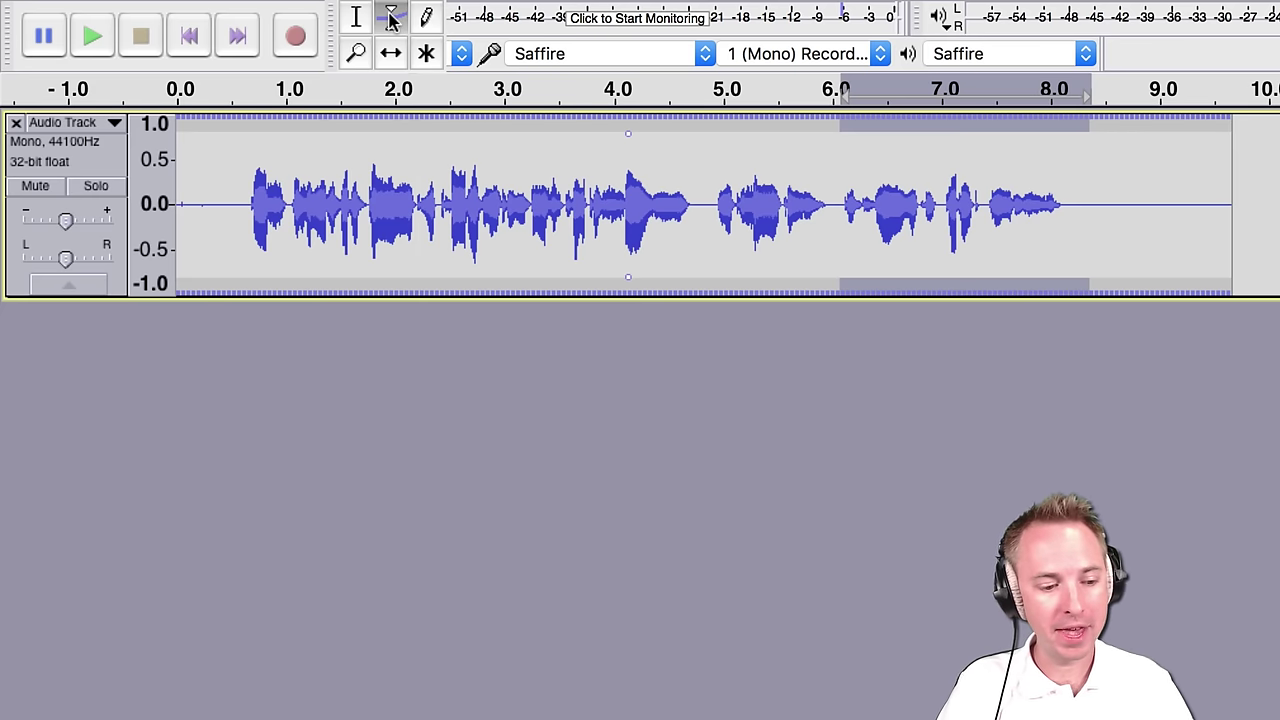
- Add four envelope points and pull the last one down, ramping from full at 6 s to half by 7.3 s
click(521, 131)
click(390, 132)
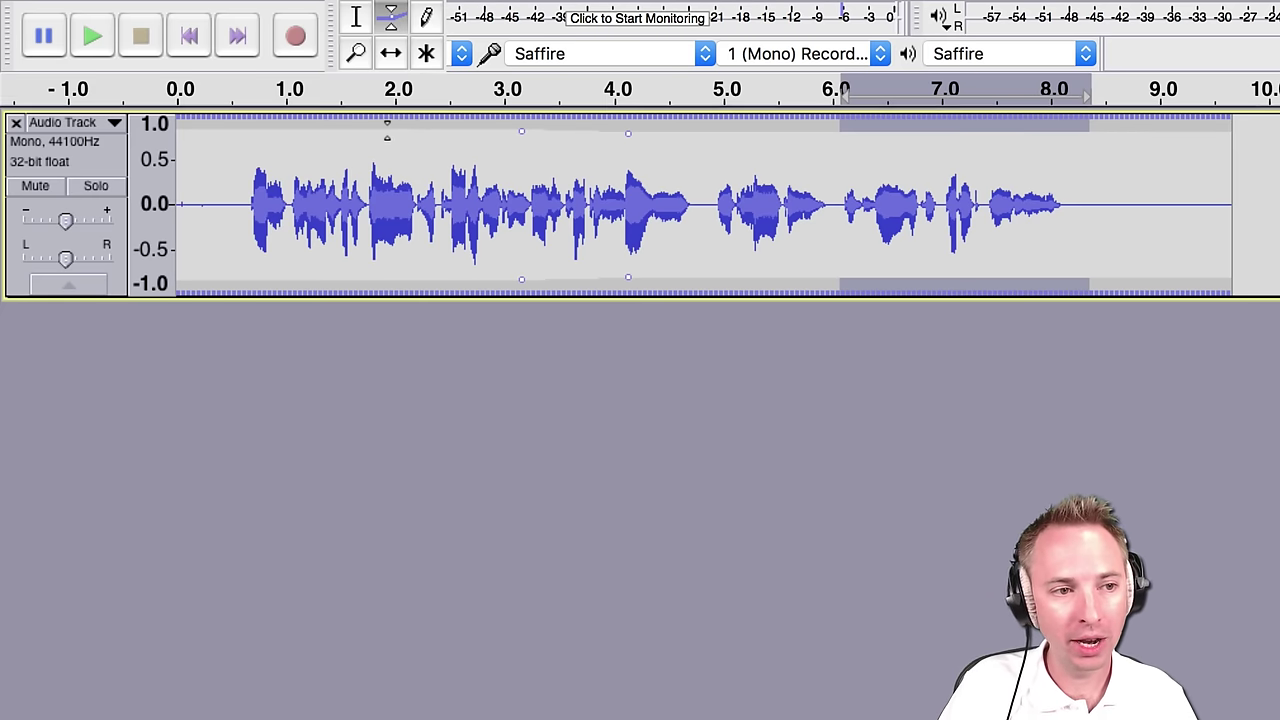
click(311, 133)
click(802, 121)
drag(905, 121, 963, 156)
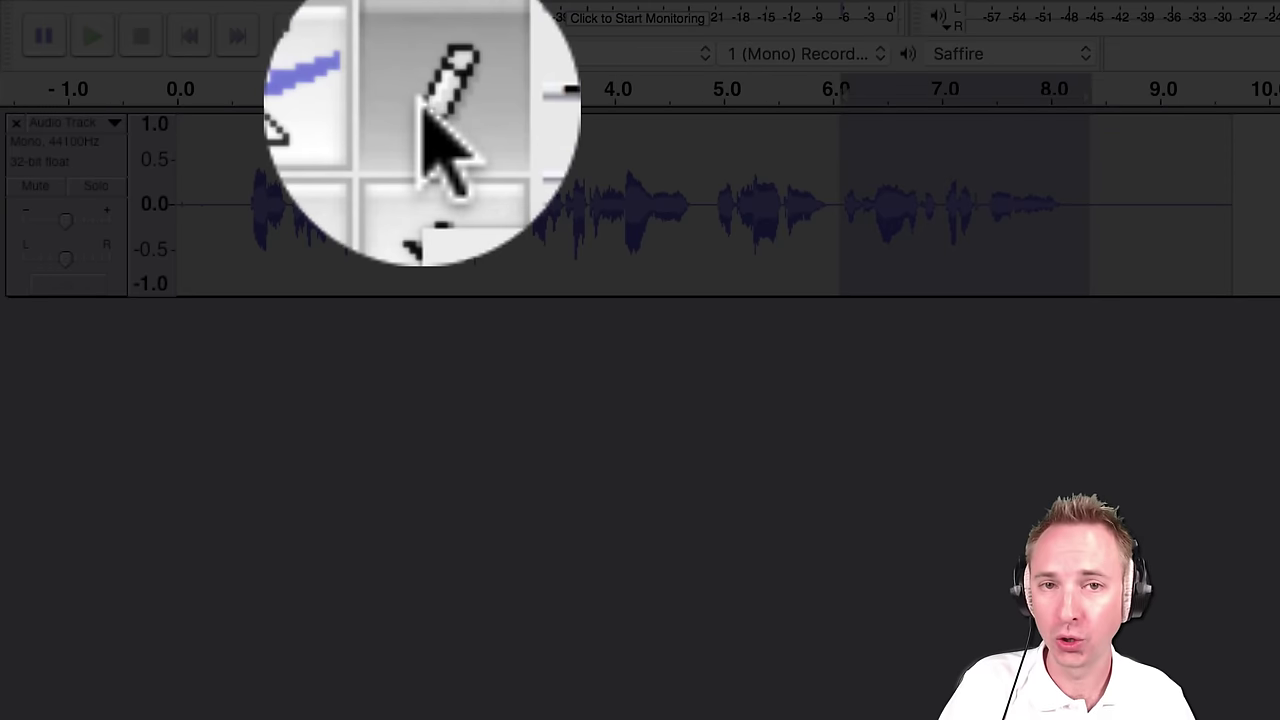
- Zoom in and out around 0.65–0.9 s to frame the speech stretch near 0.8 s
click(427, 17)
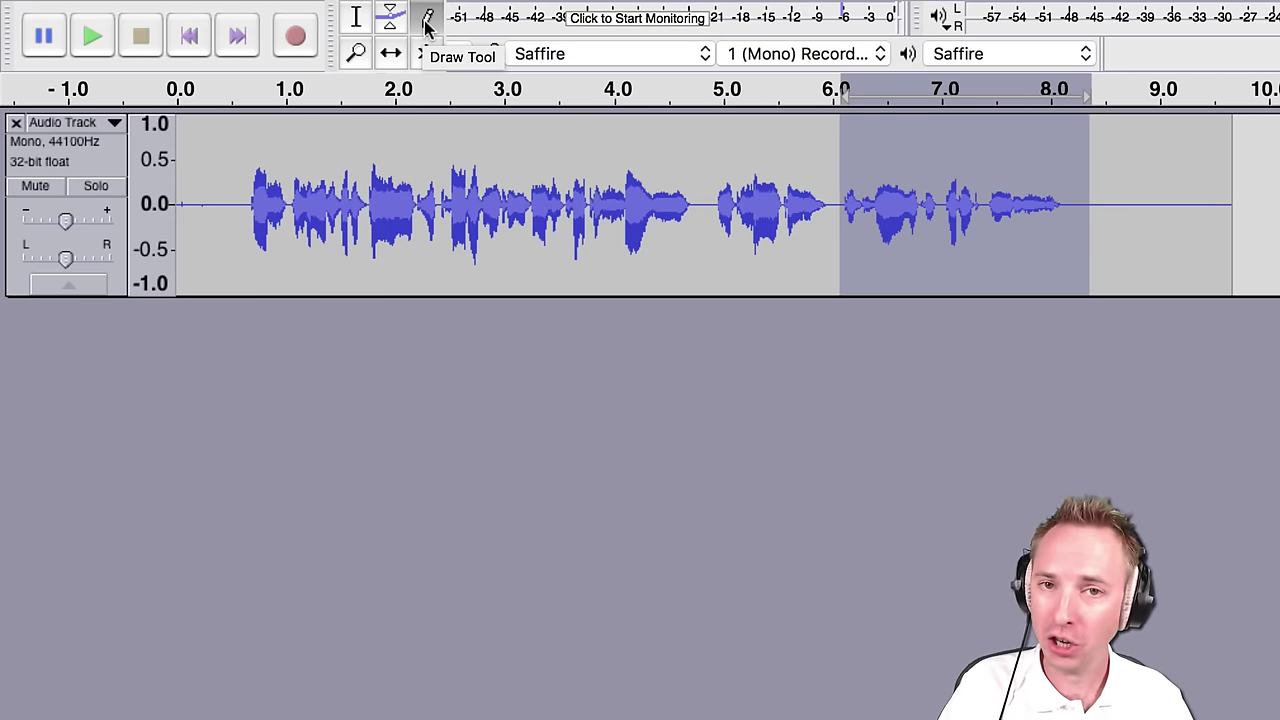
click(359, 55)
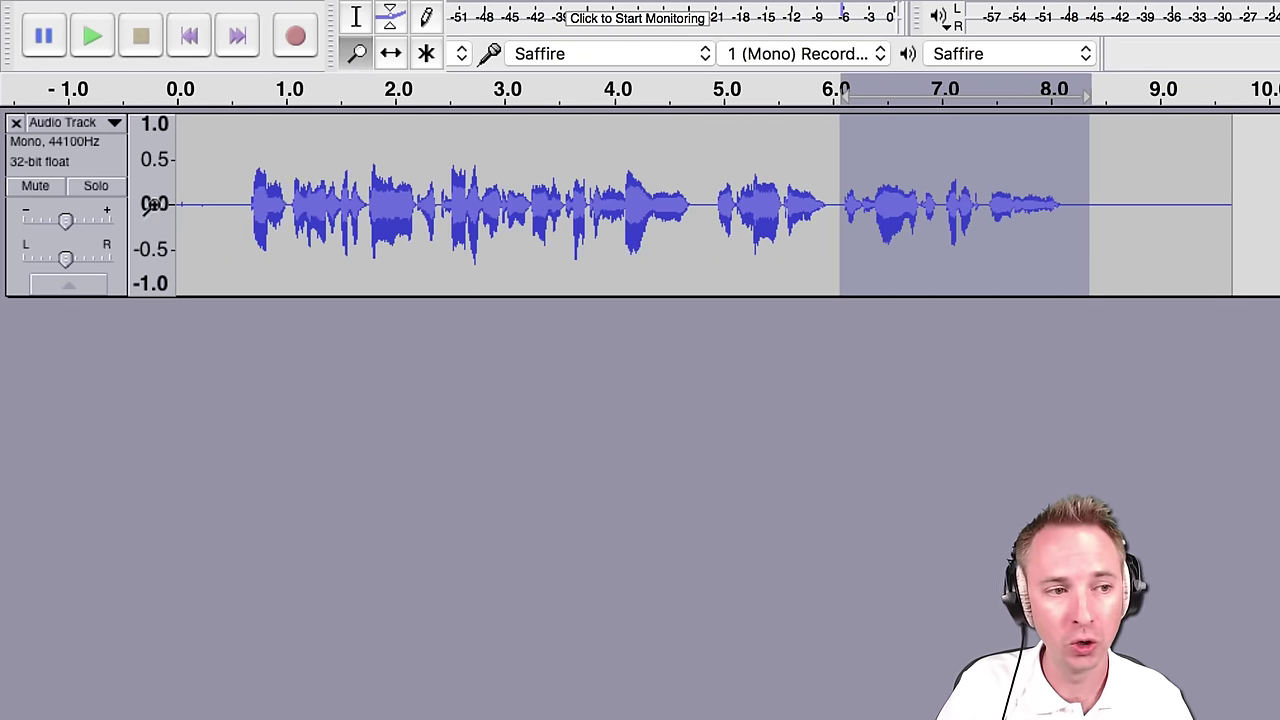
click(251, 231)
click(250, 230)
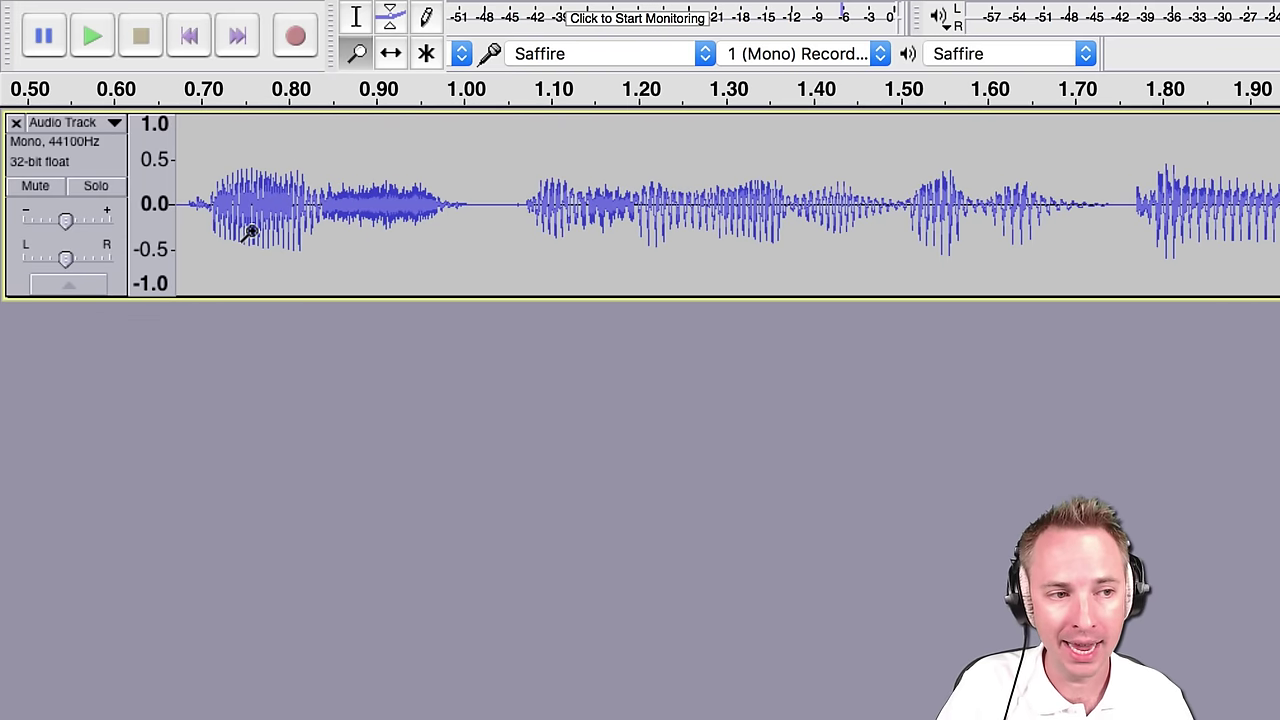
click(361, 224)
right_click(466, 220)
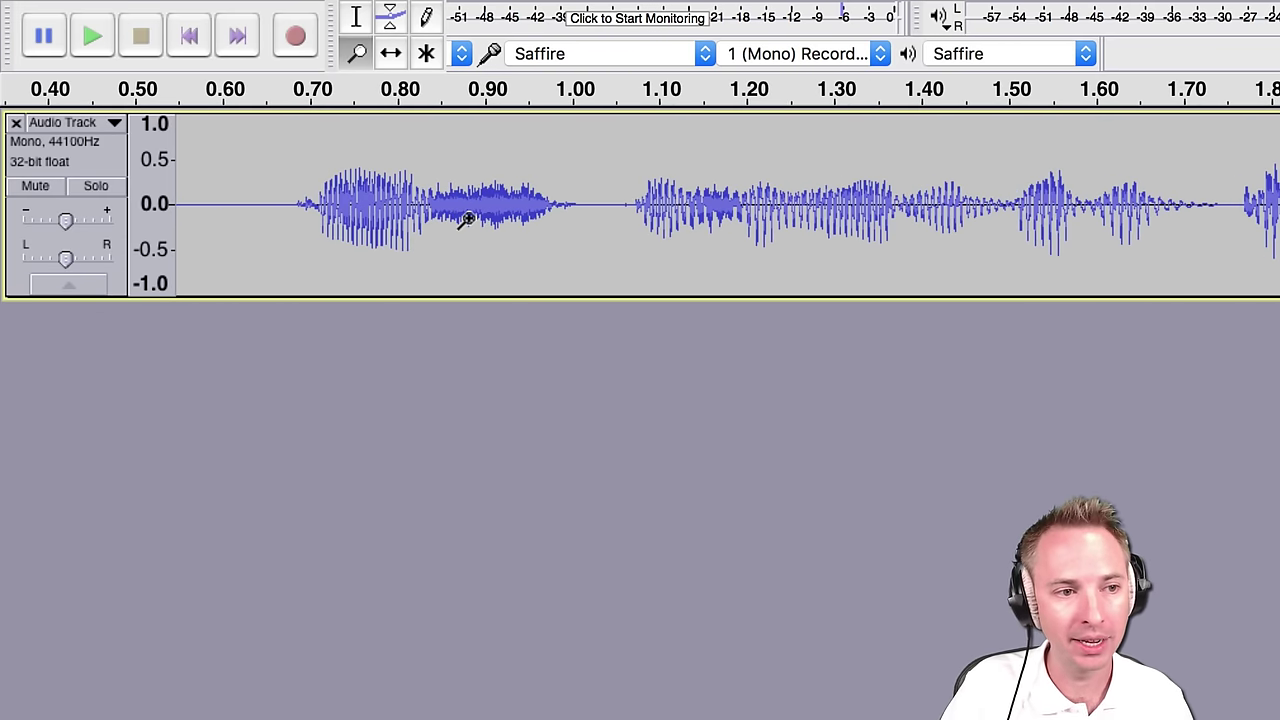
right_click(466, 220)
click(466, 220)
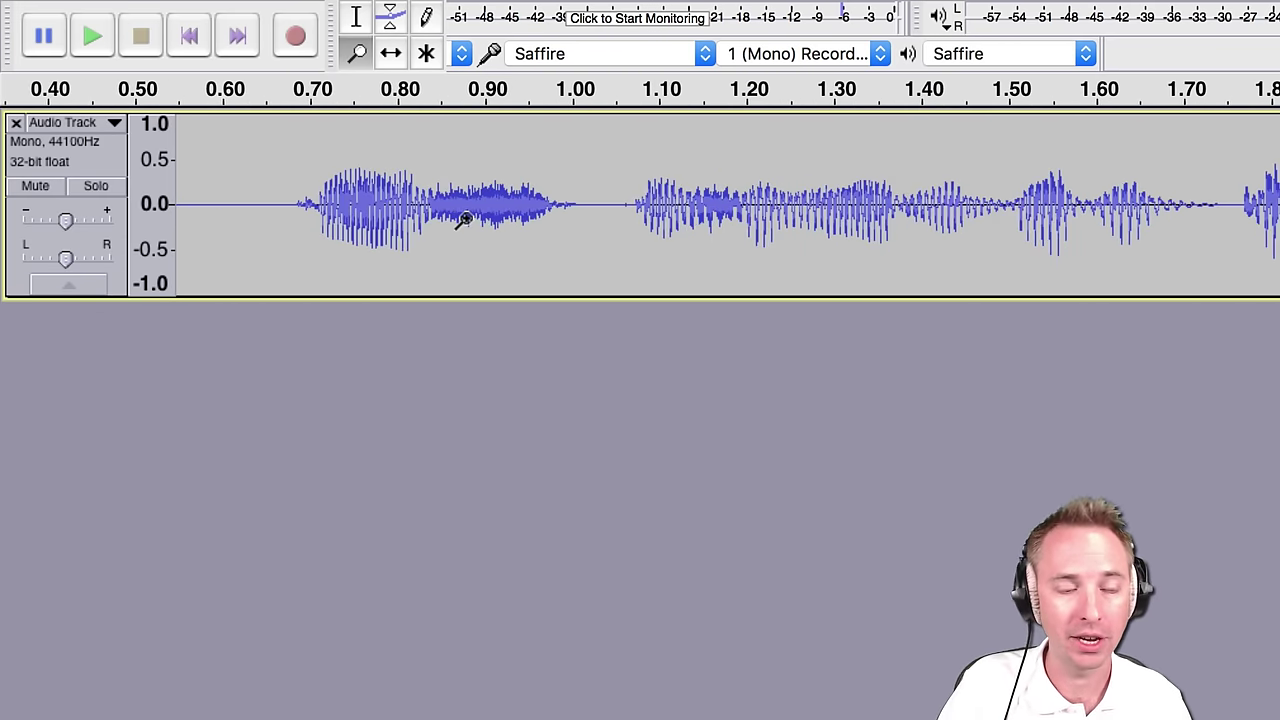
click(466, 220)
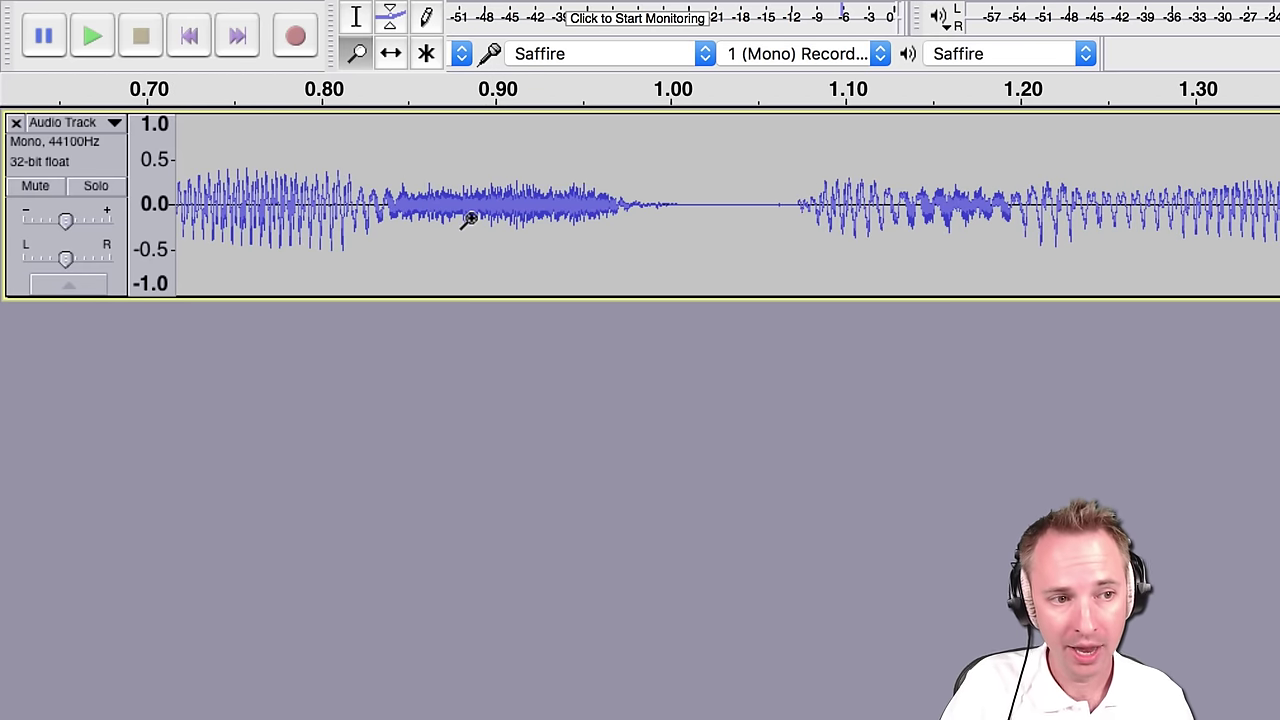
right_click(468, 220)
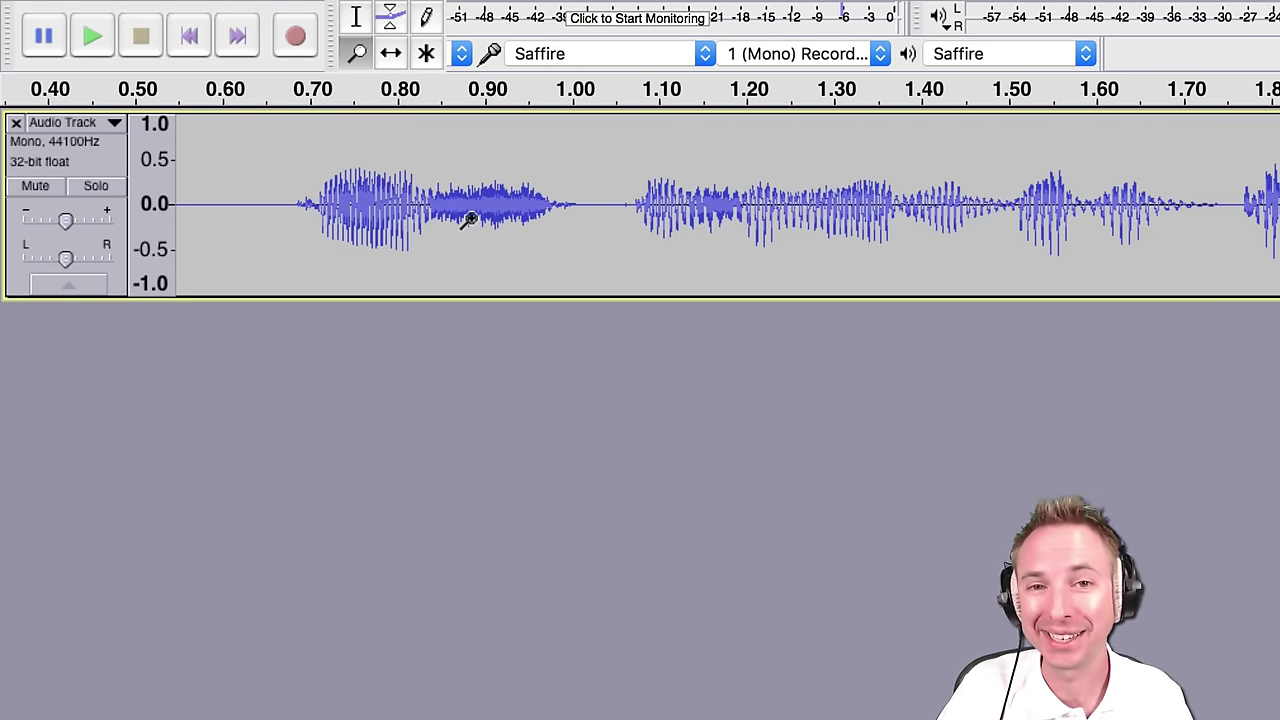
- Zoom to sample level at 0.8325 s, draw one sample up to 1.0, and play it back
click(364, 240)
click(368, 240)
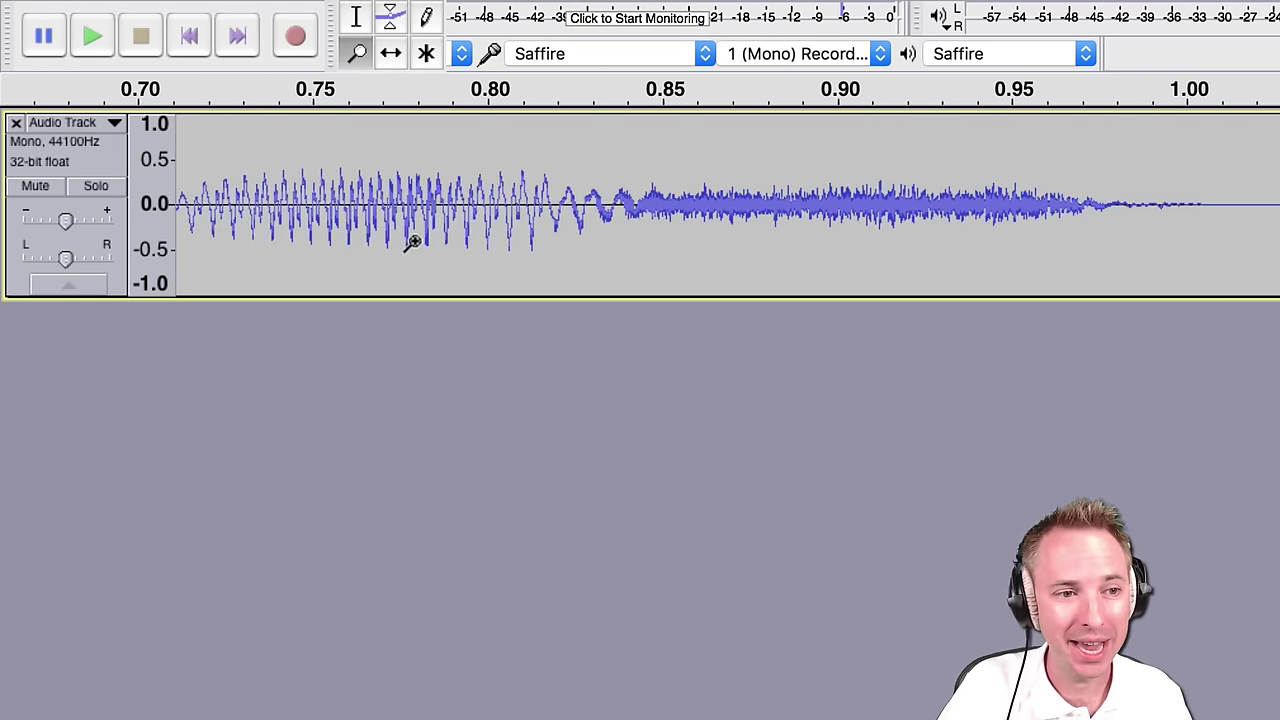
click(568, 240)
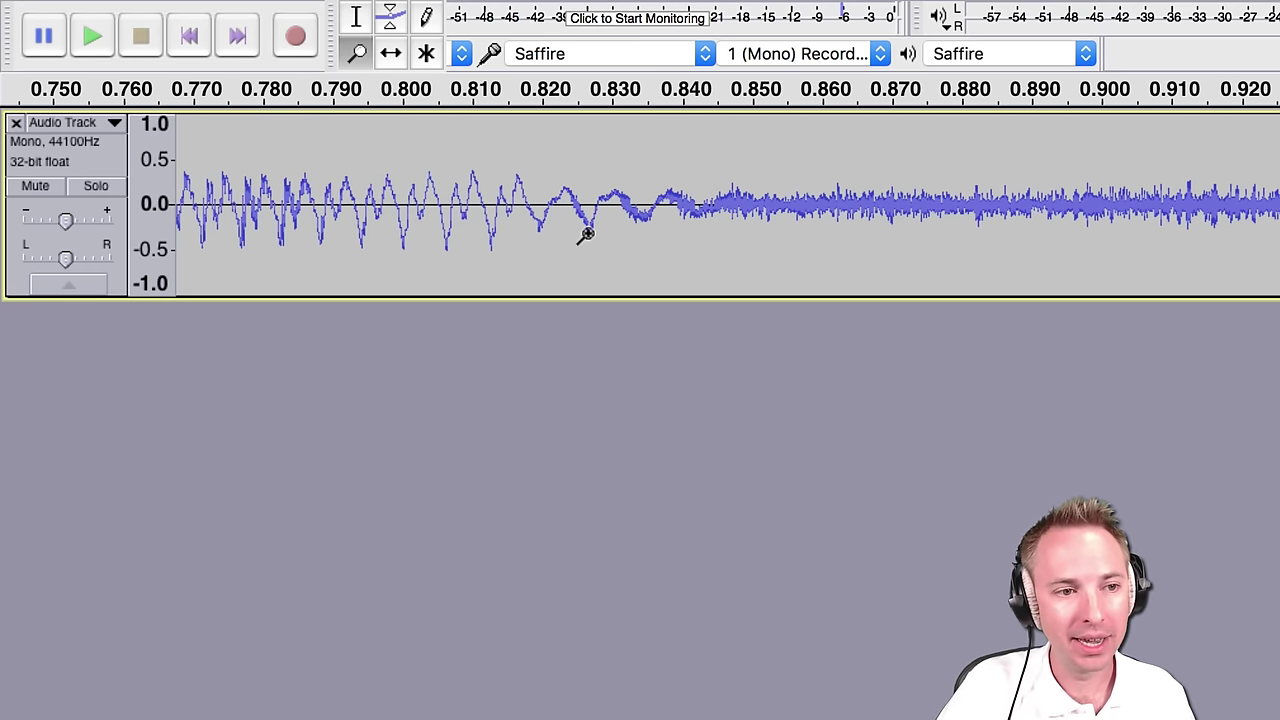
click(588, 233)
click(661, 219)
click(661, 219)
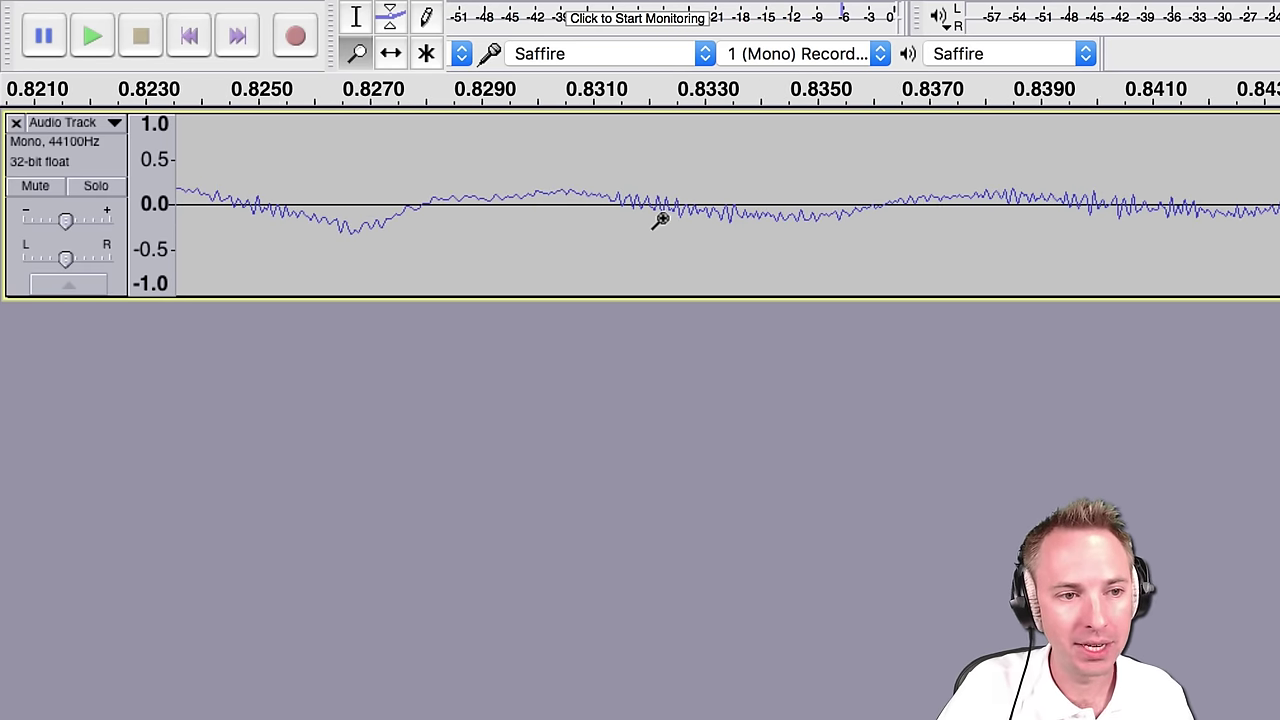
click(661, 219)
click(661, 219)
click(661, 219)
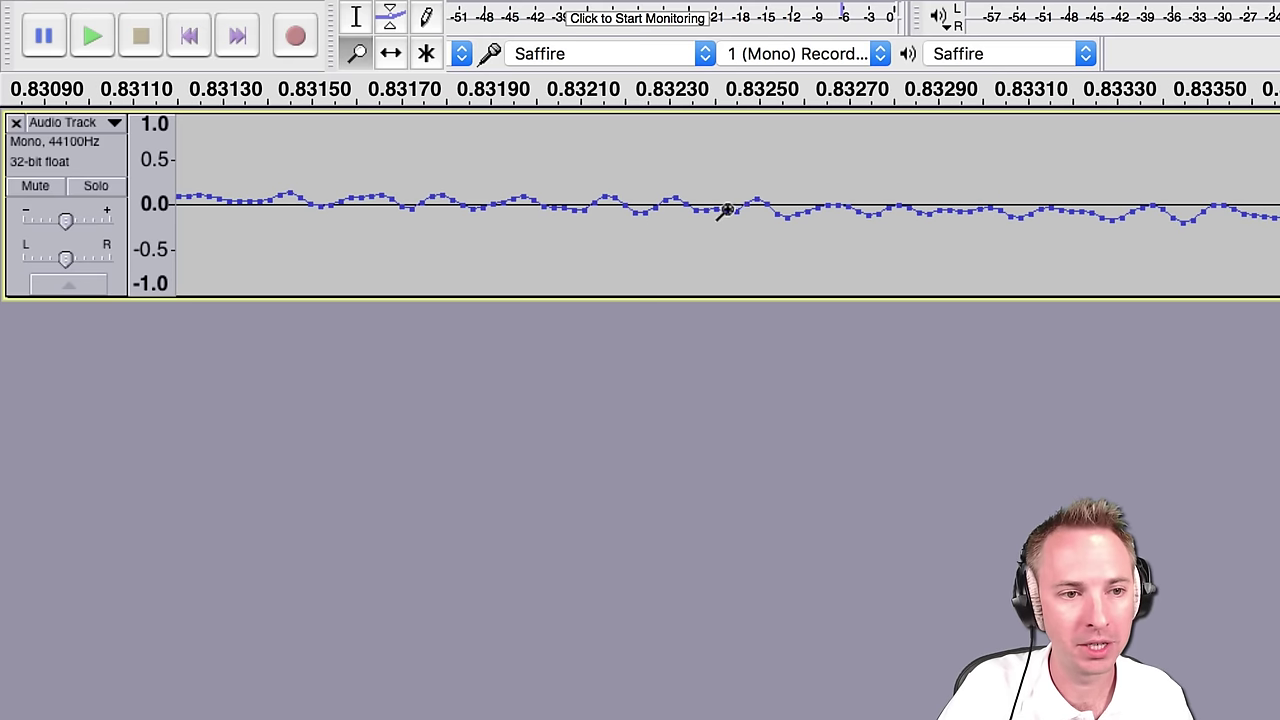
click(428, 18)
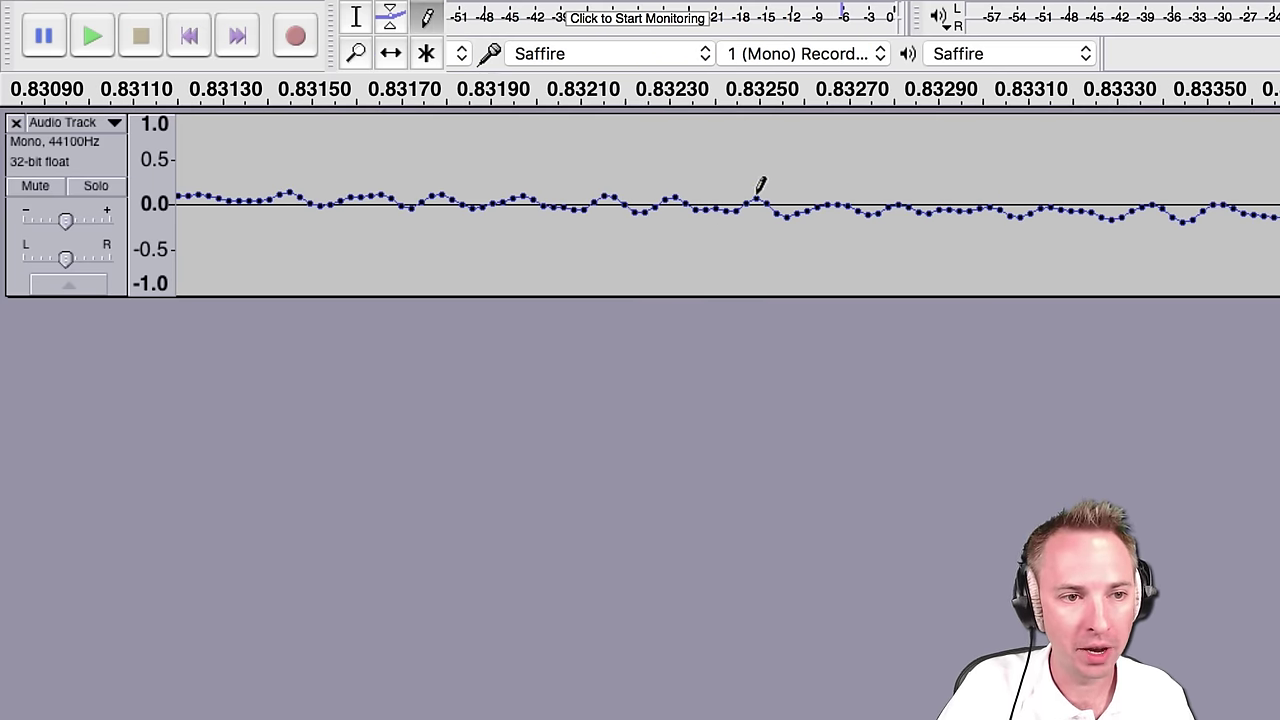
drag(760, 186, 757, 114)
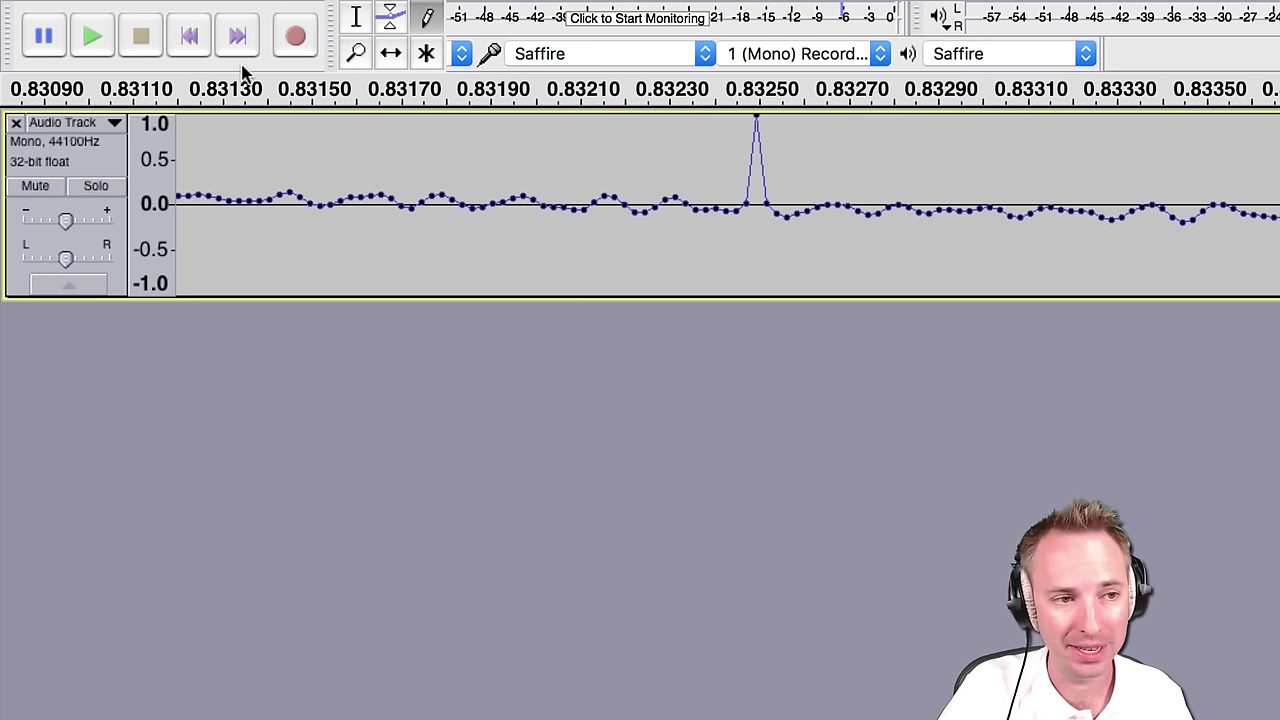
click(317, 88)
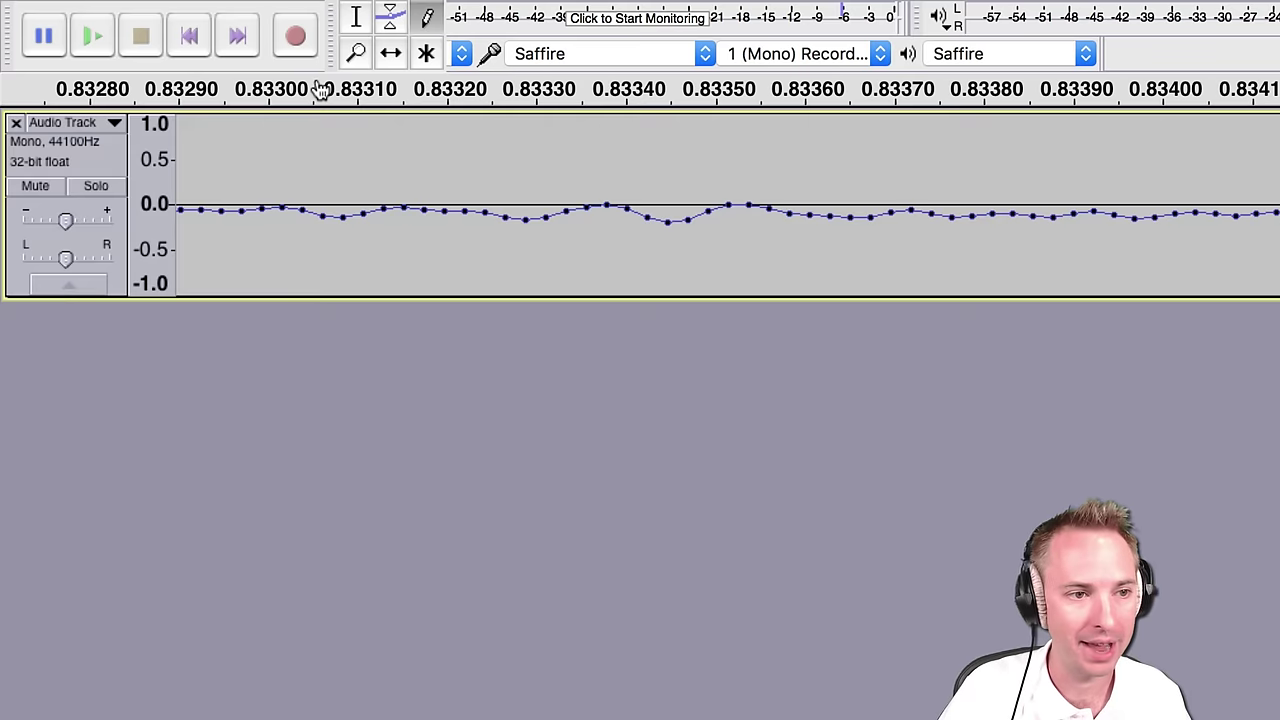
- Zoom back out several steps around the new spike
click(356, 53)
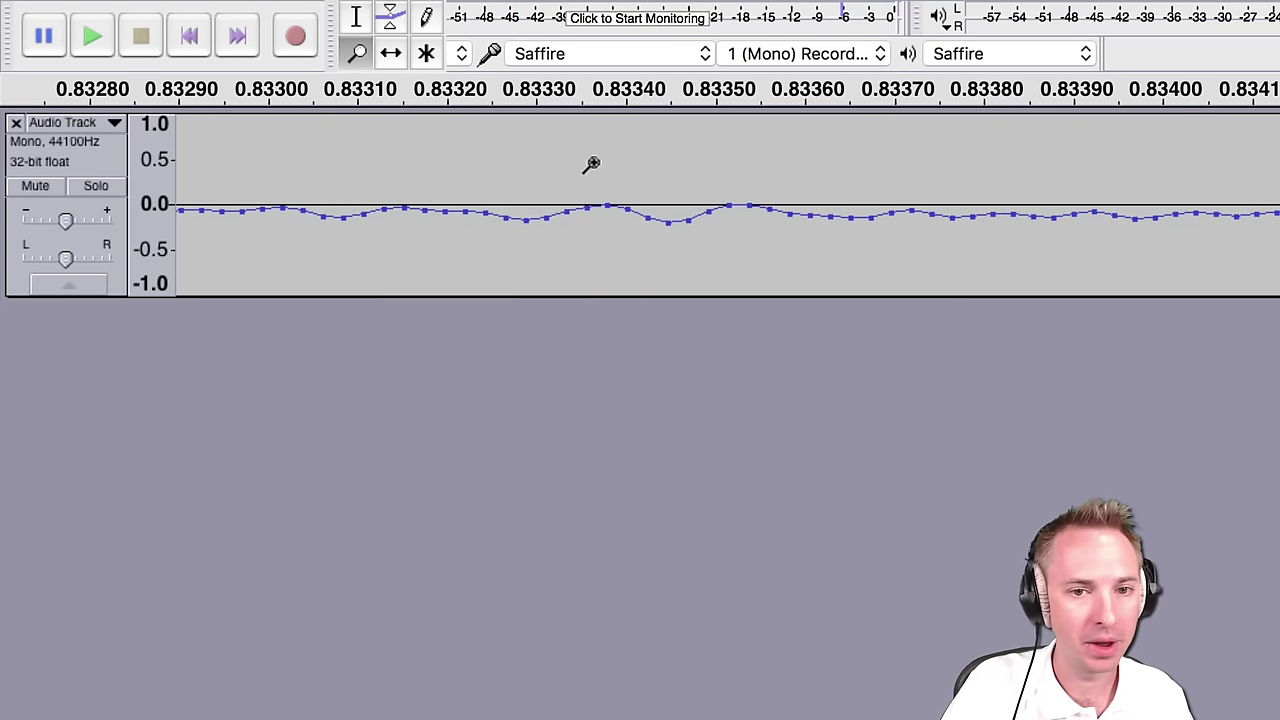
right_click(1184, 198)
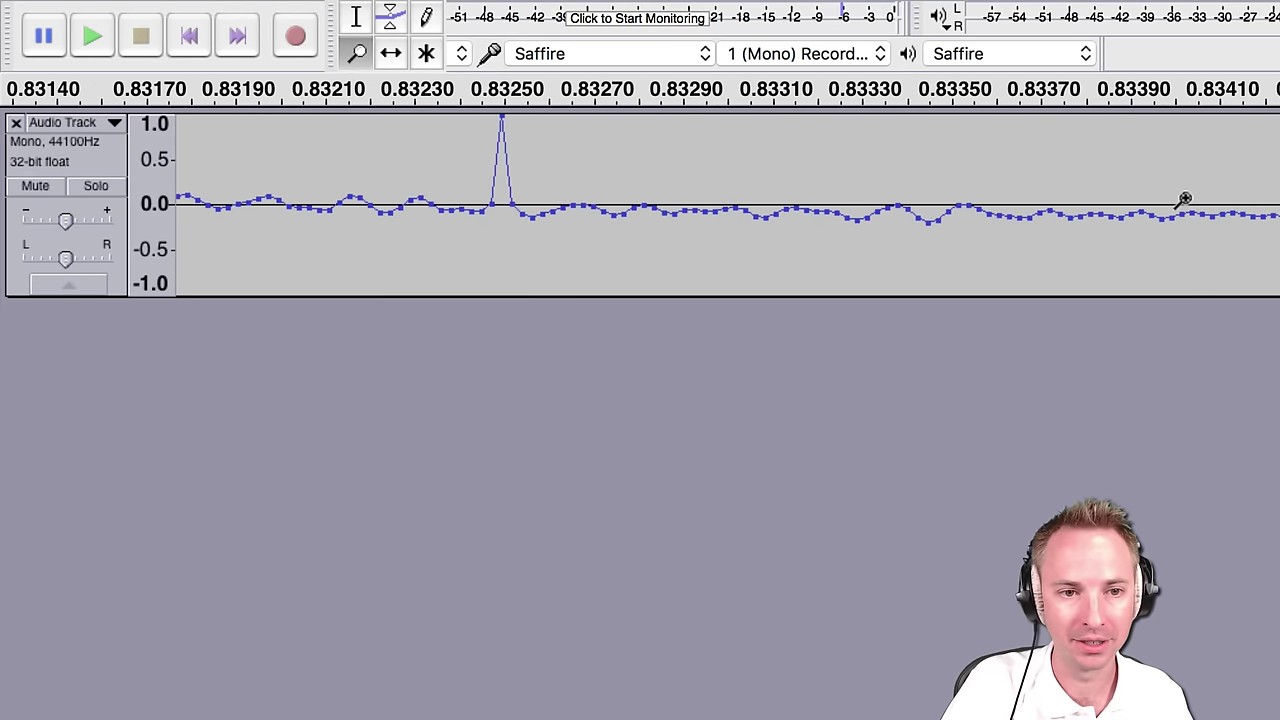
right_click(517, 191)
right_click(517, 191)
right_click(453, 193)
right_click(449, 194)
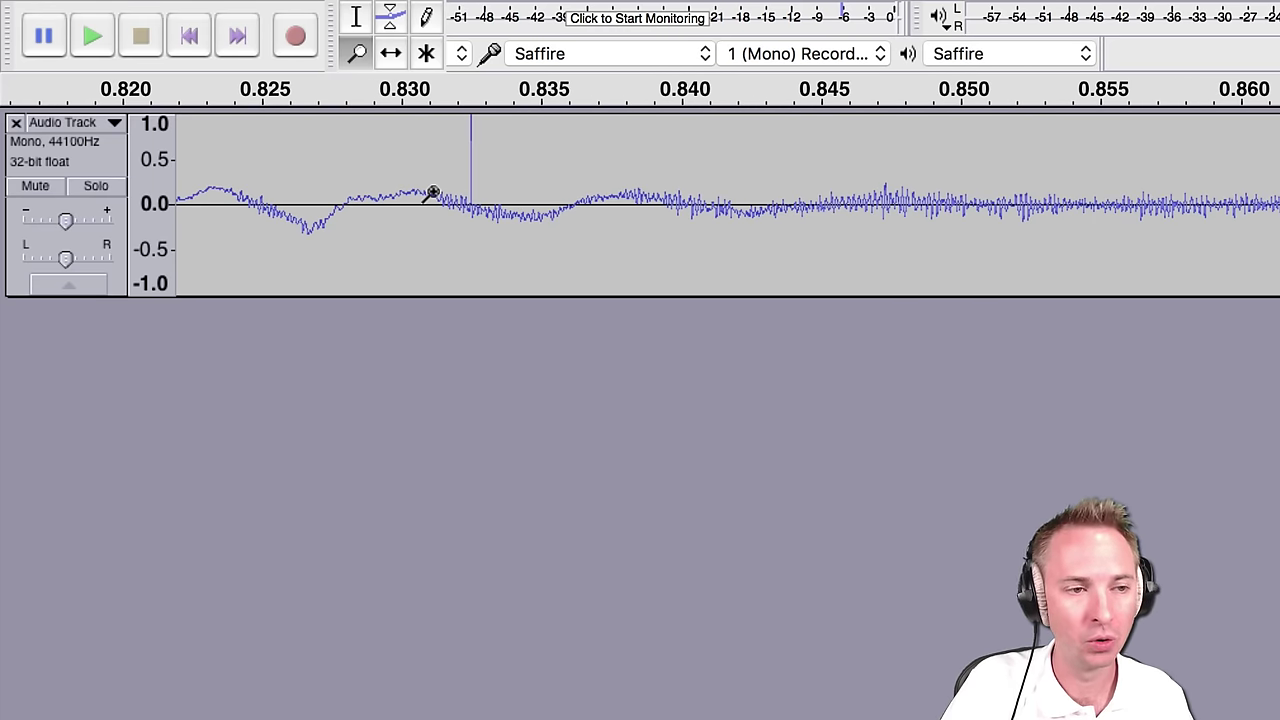
- Zoom out to the first three seconds and play from about 0.66 s to hear the click
right_click(433, 193)
right_click(360, 174)
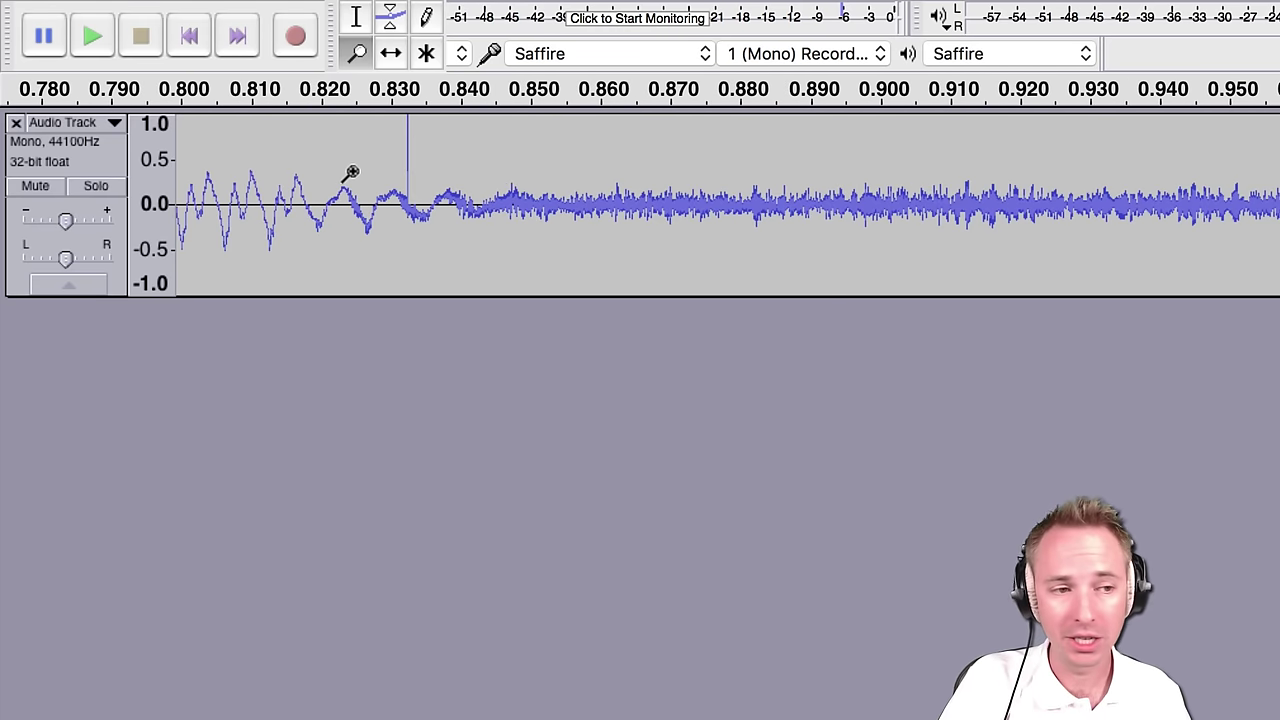
right_click(295, 156)
right_click(272, 150)
right_click(246, 155)
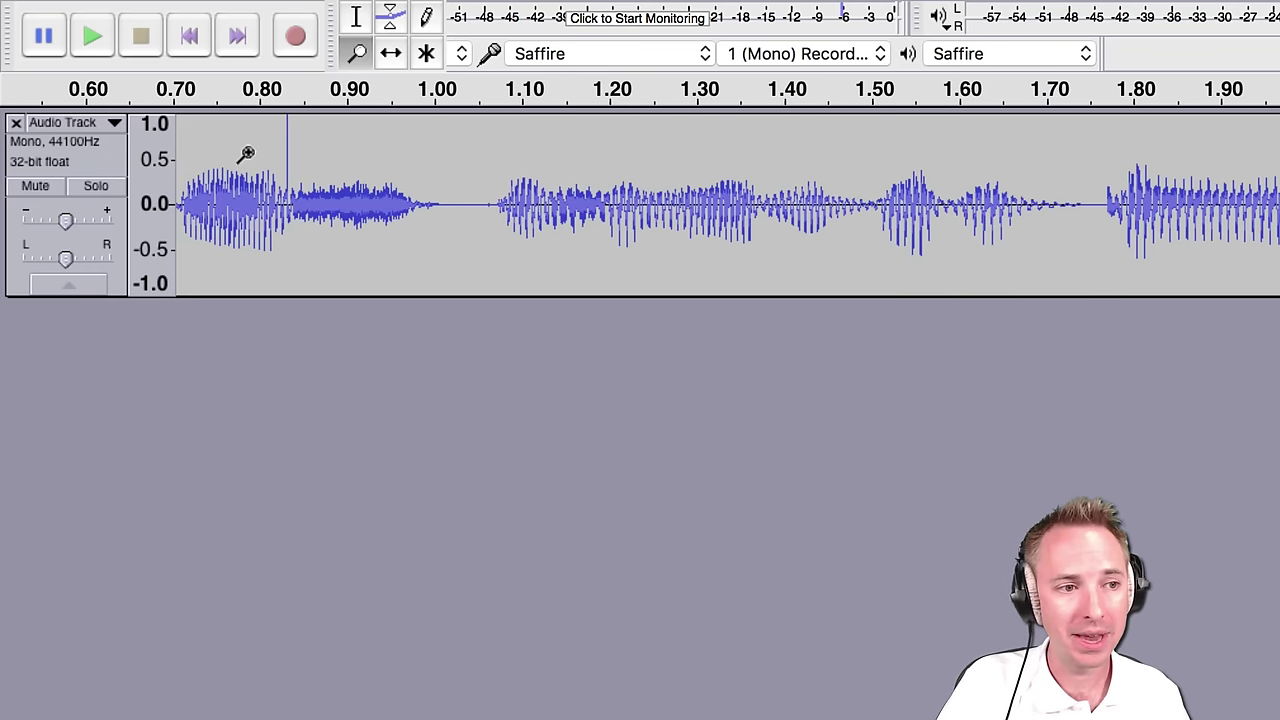
right_click(248, 155)
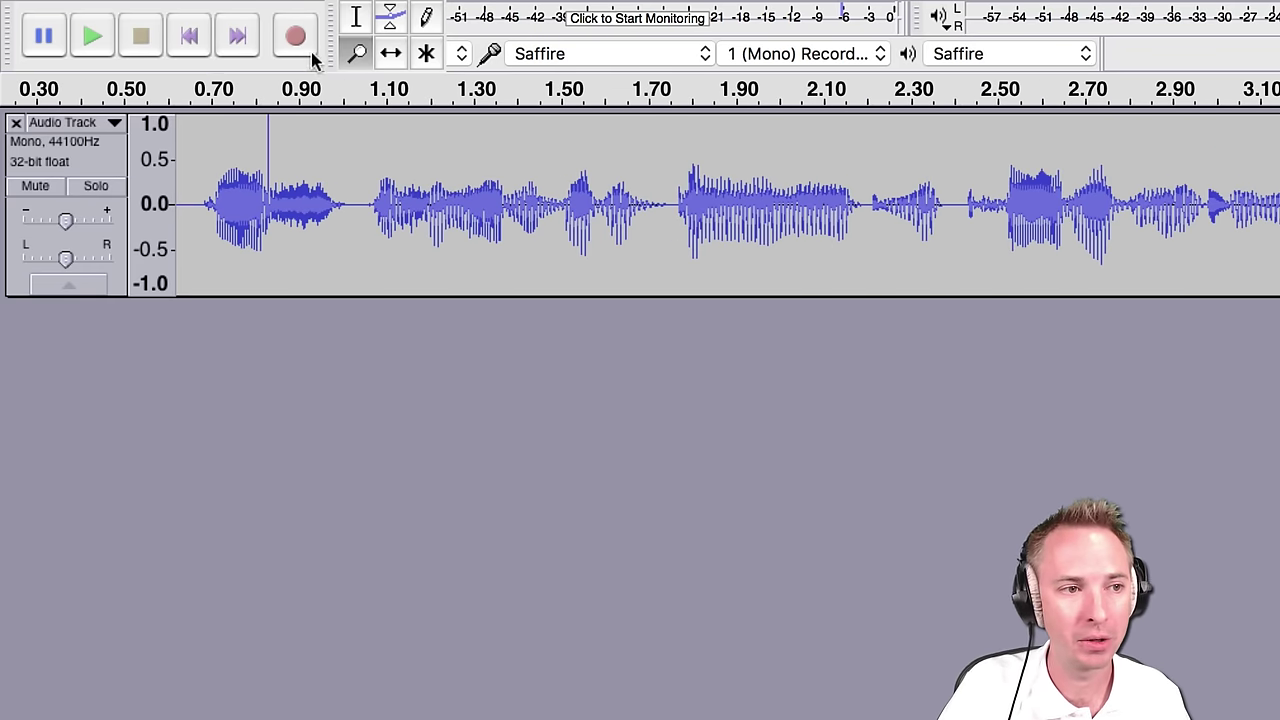
click(357, 17)
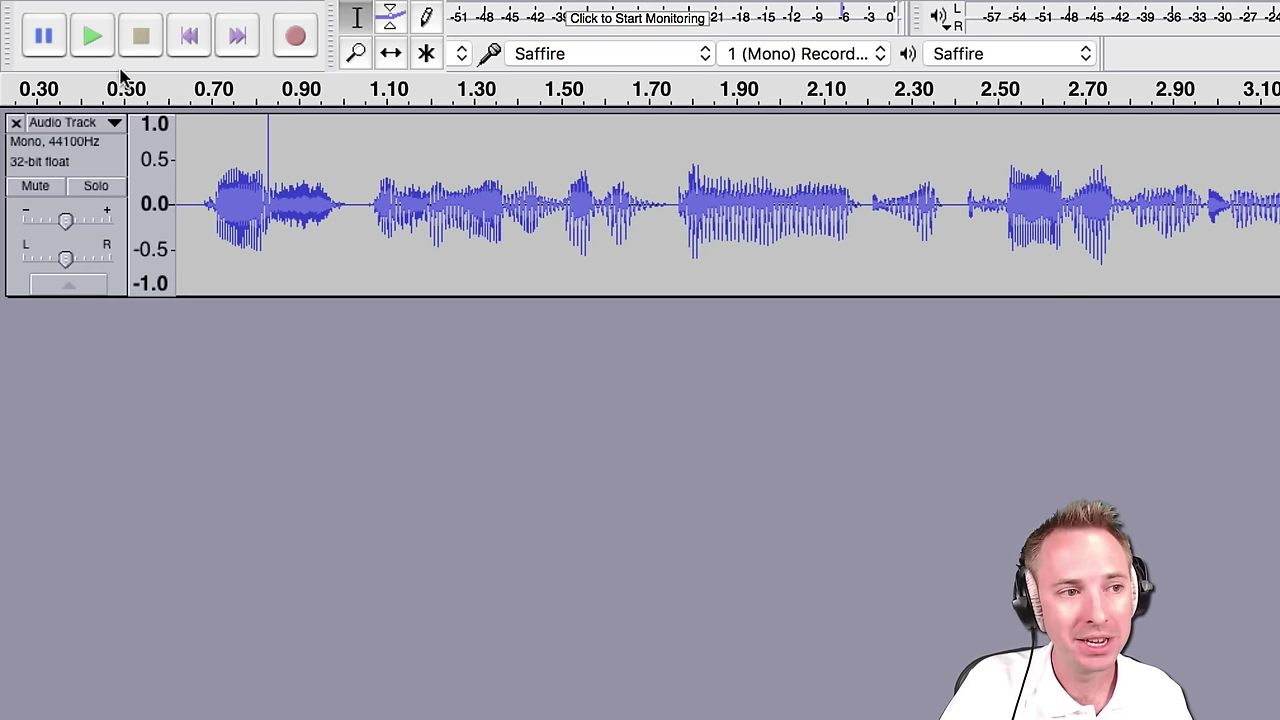
click(201, 95)
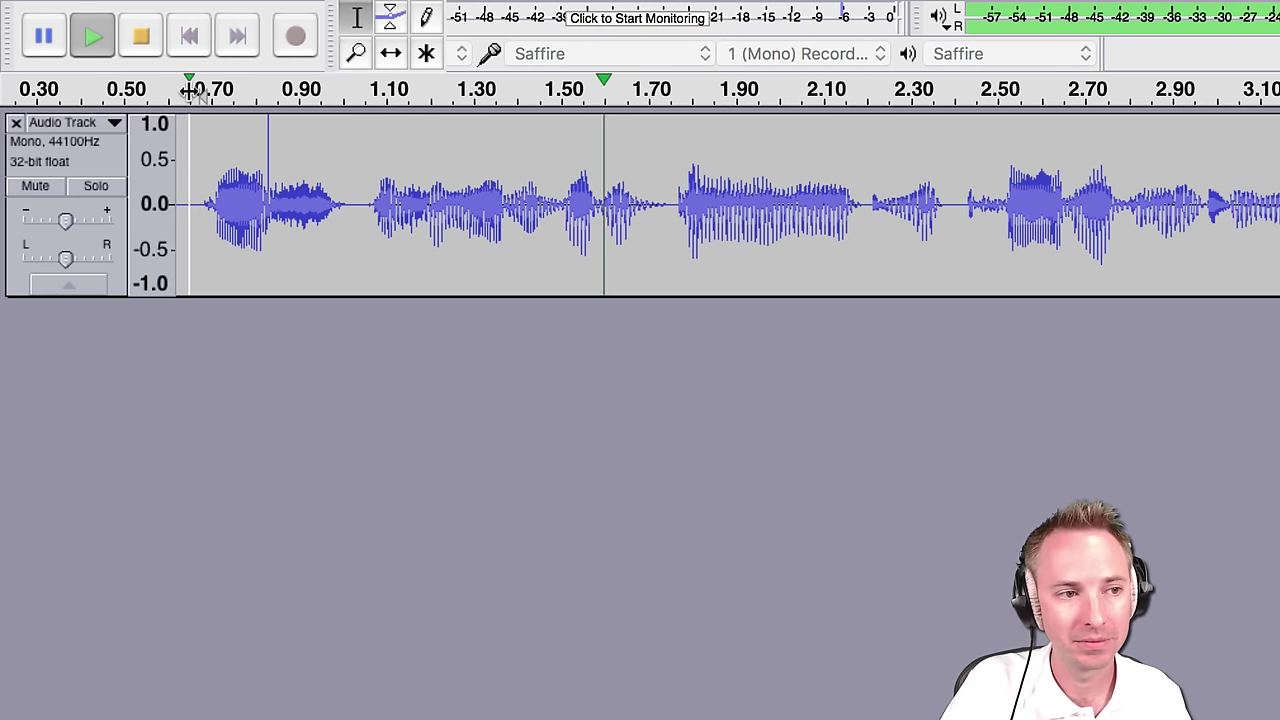
click(190, 90)
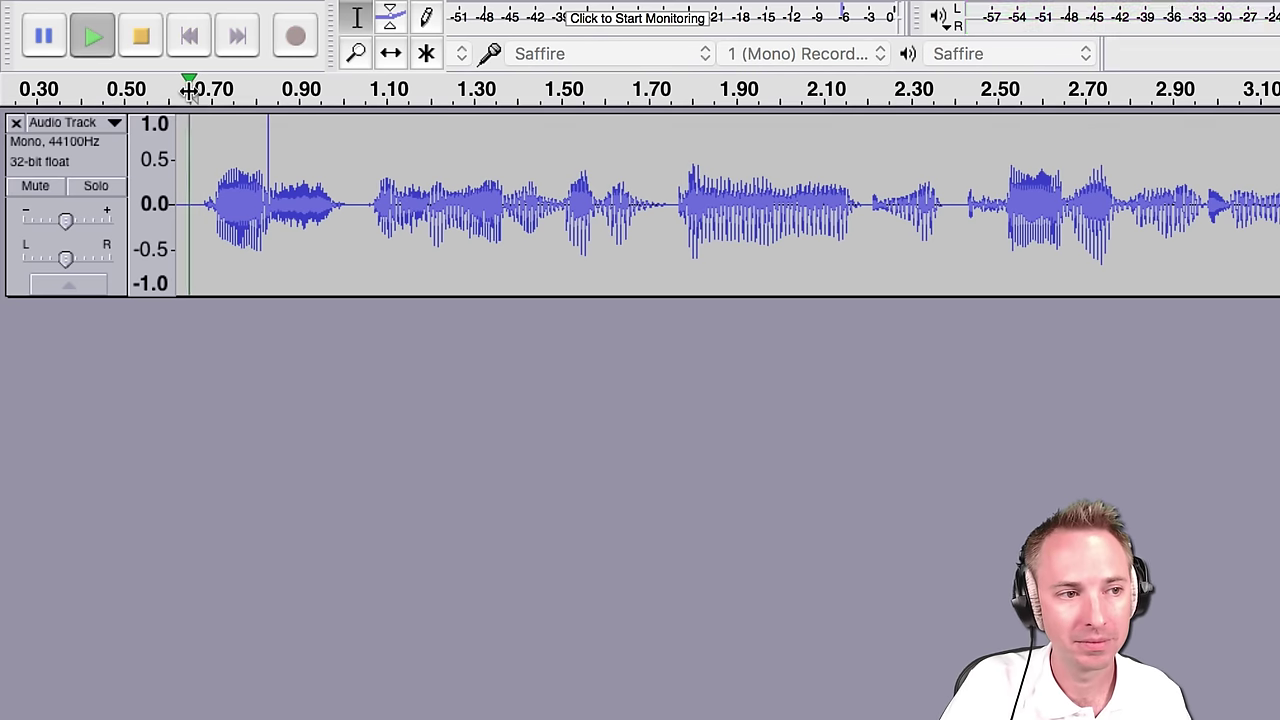
click(154, 46)
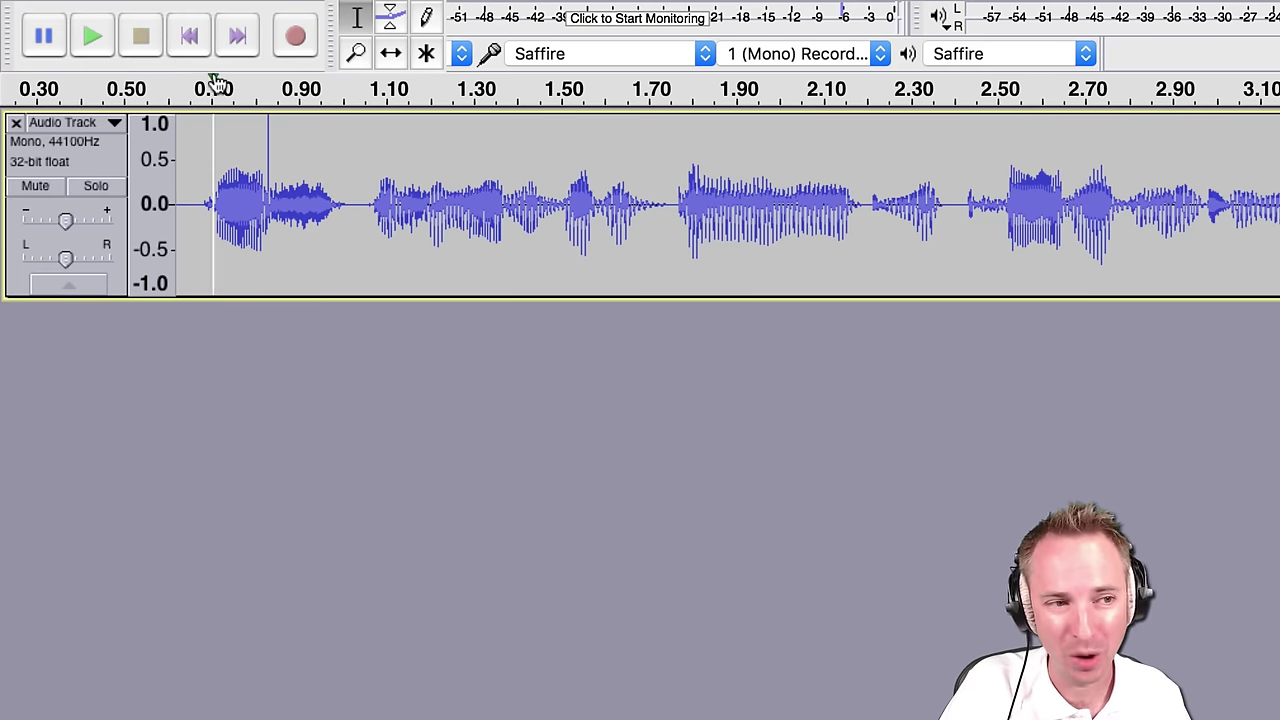
- Zoom in on the click spike near 0.8325 s until individual samples show
click(270, 95)
click(355, 53)
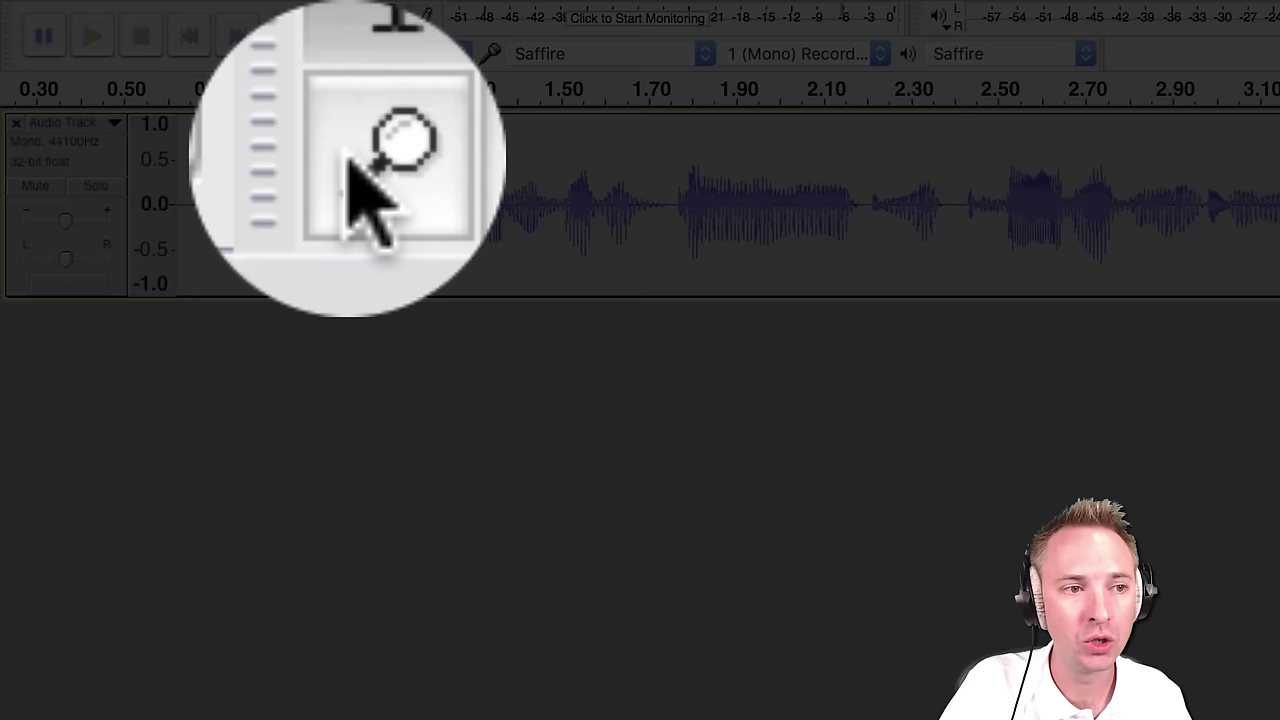
click(264, 168)
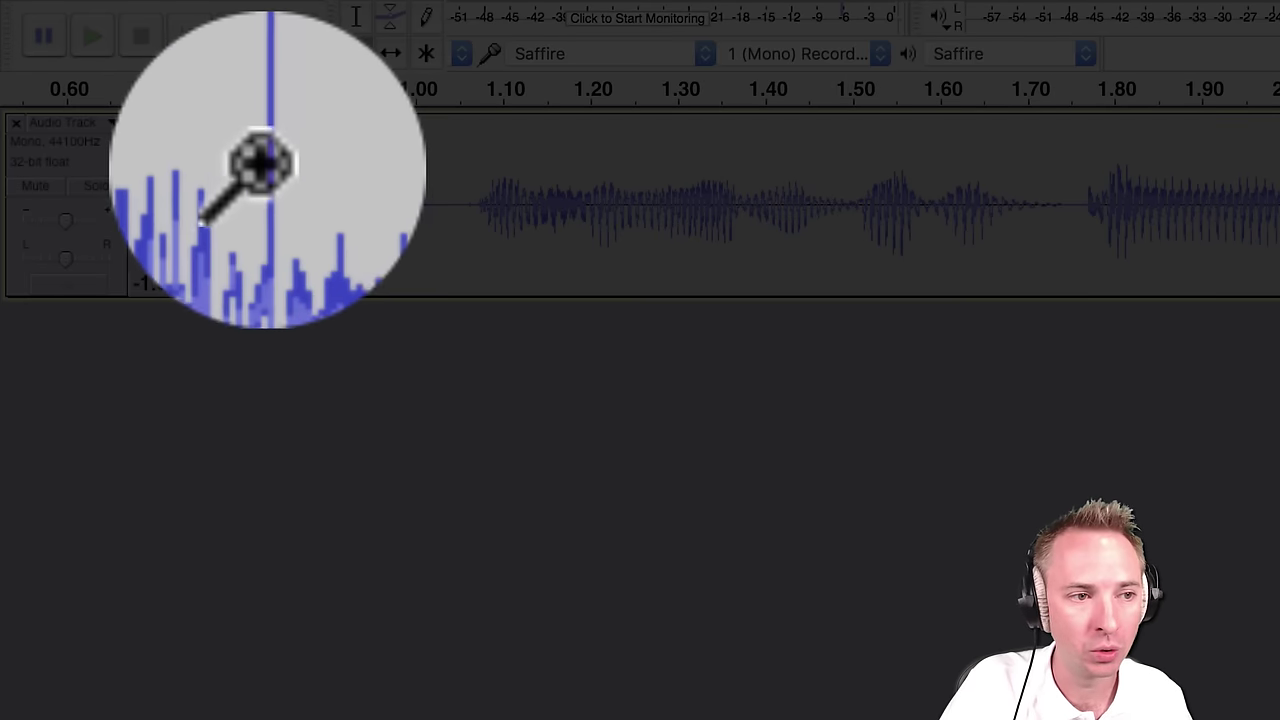
click(264, 166)
click(272, 166)
click(270, 166)
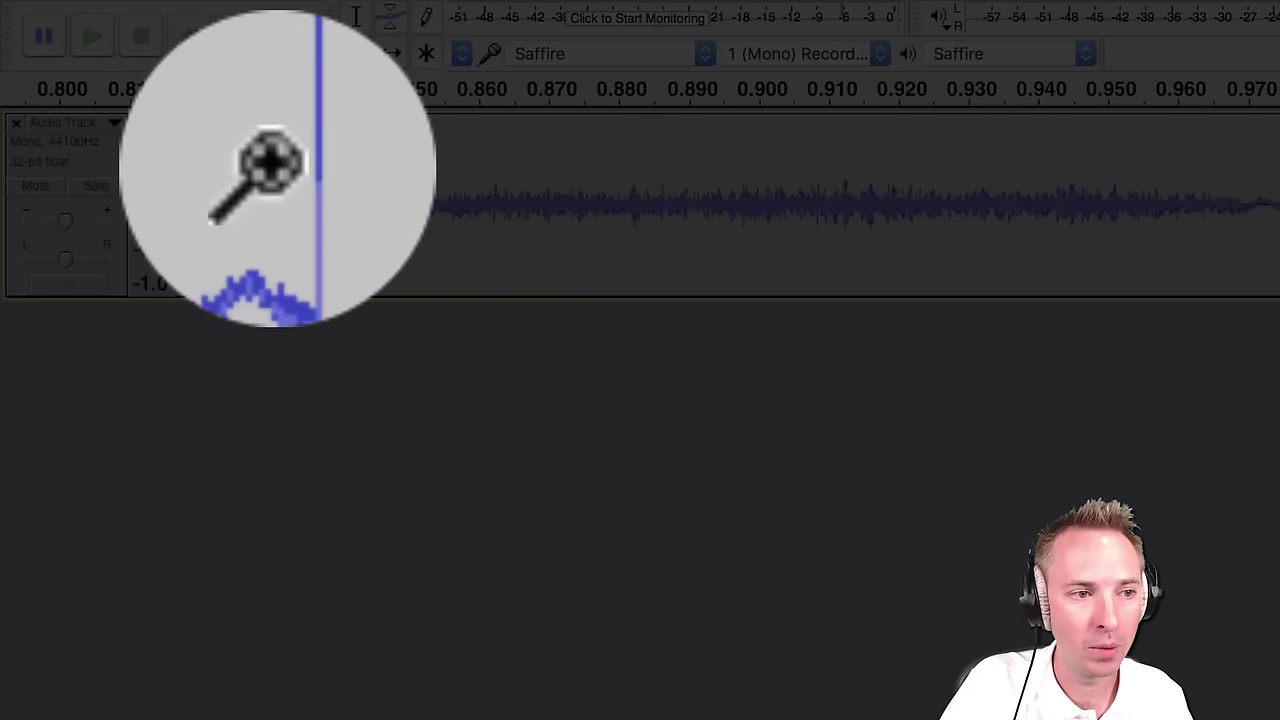
click(277, 166)
click(281, 167)
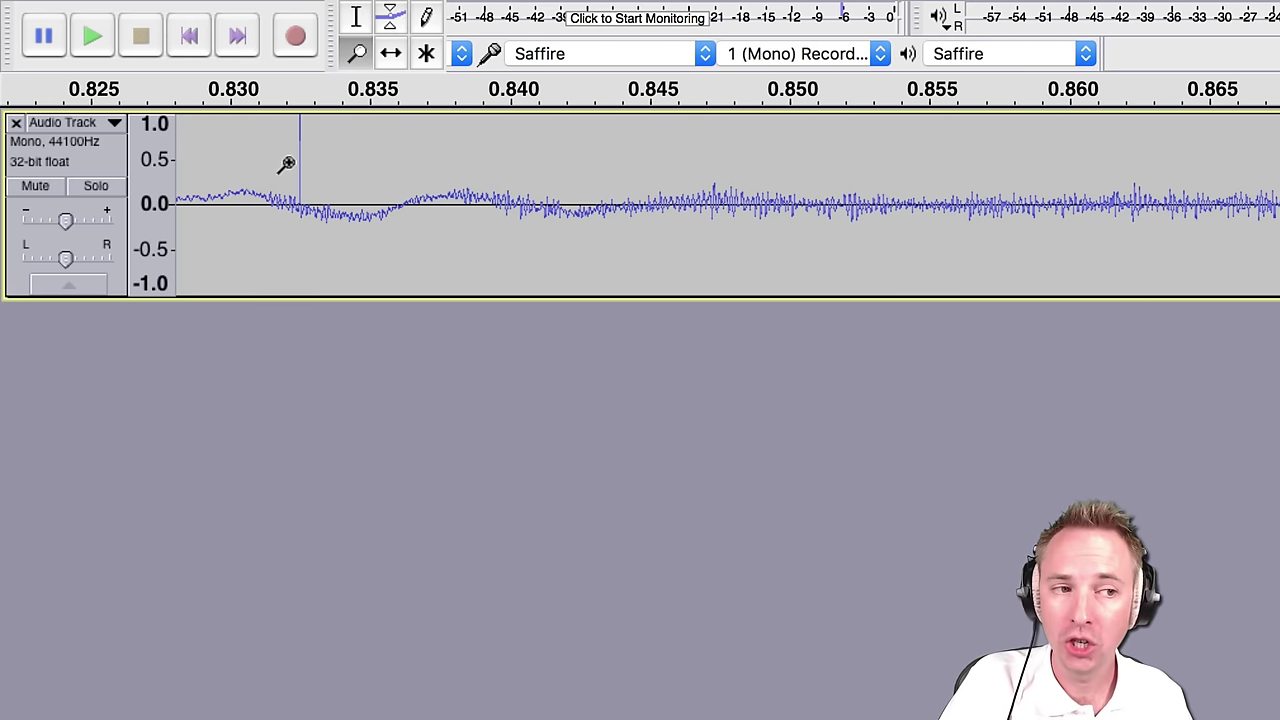
click(287, 163)
click(287, 163)
click(304, 163)
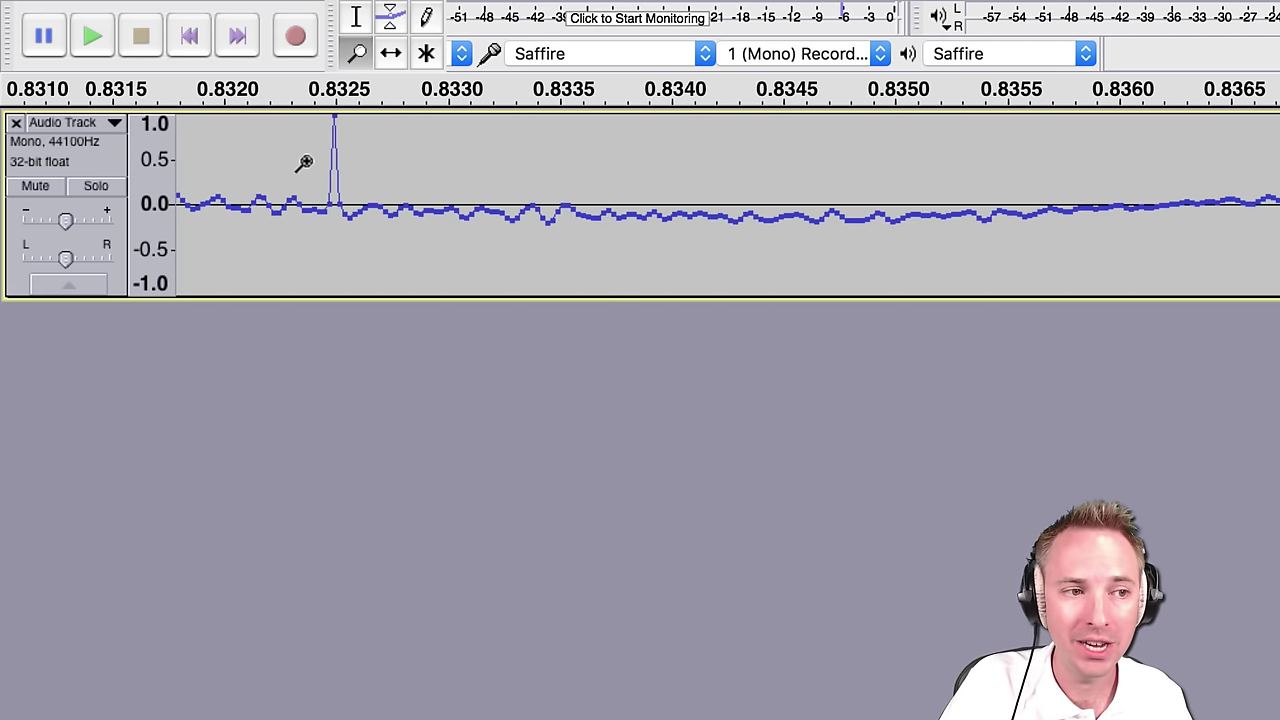
click(304, 163)
click(303, 163)
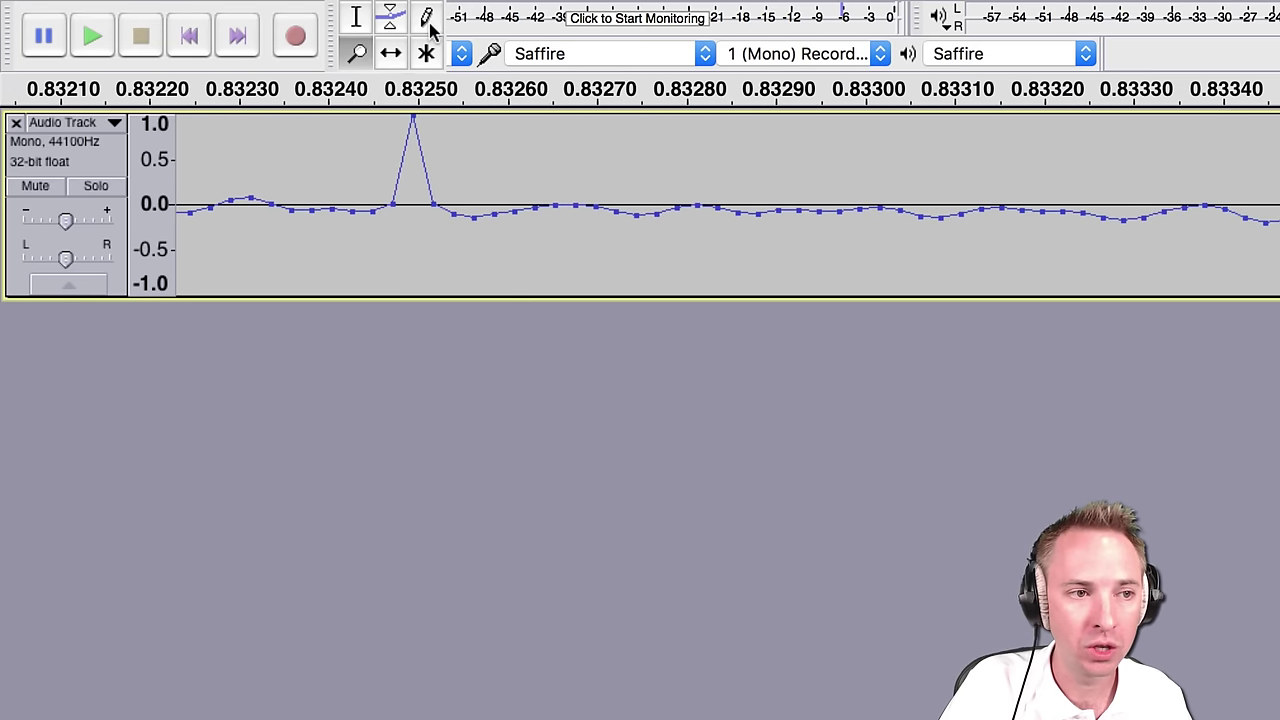
- Redraw the spike's peak sample back down to match the neighbouring samples
click(427, 20)
click(411, 115)
drag(411, 113, 416, 172)
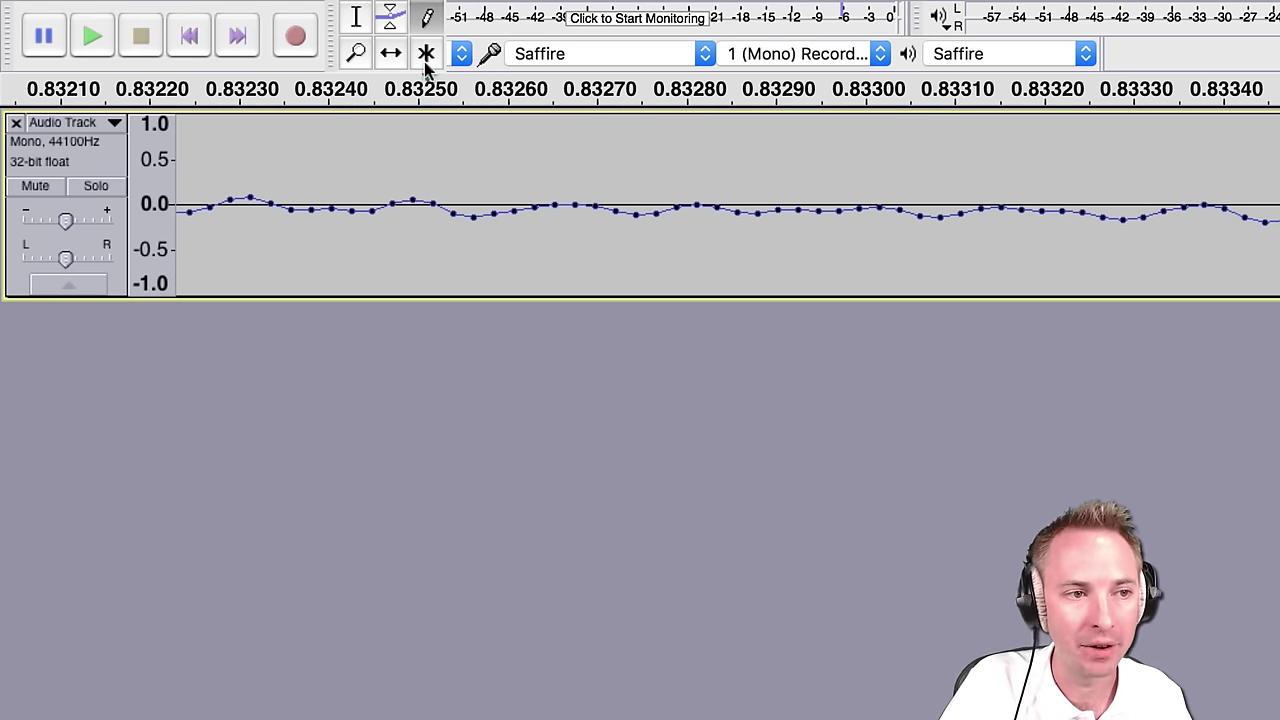
- Zoom out from the samples to the surrounding speech and play from about 0.67 s to check the fix
click(359, 53)
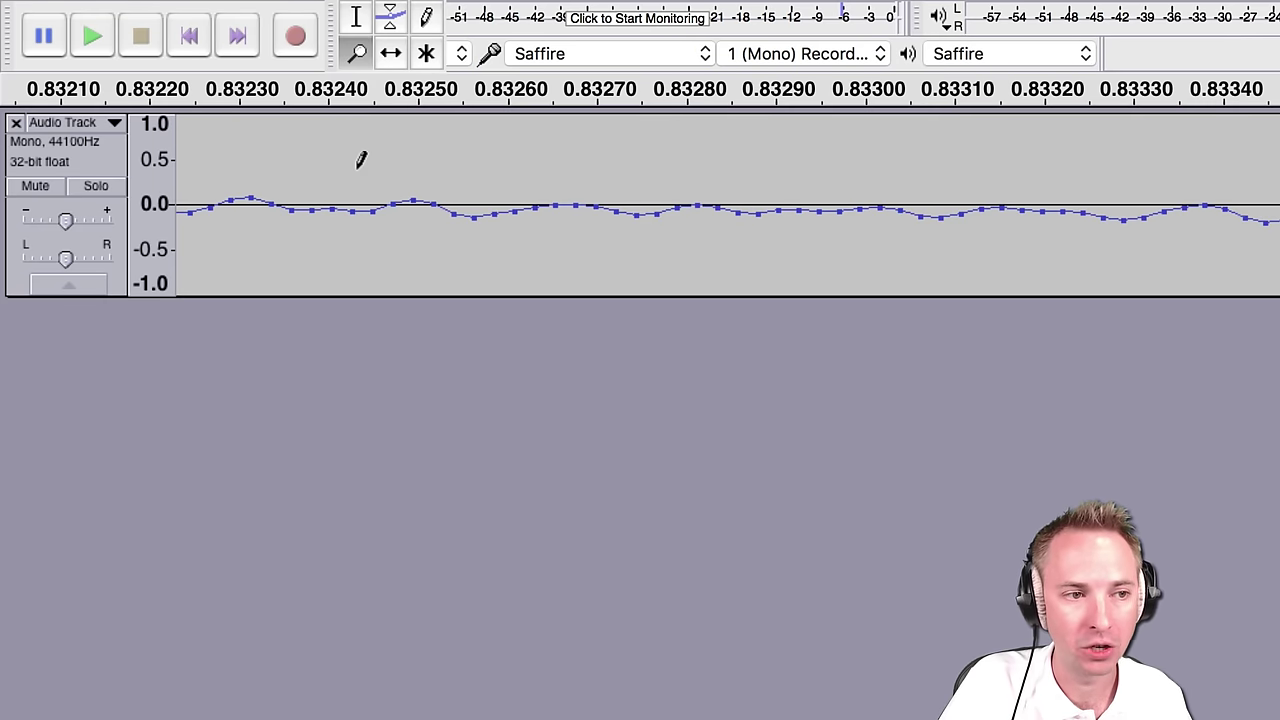
right_click(360, 158)
right_click(352, 170)
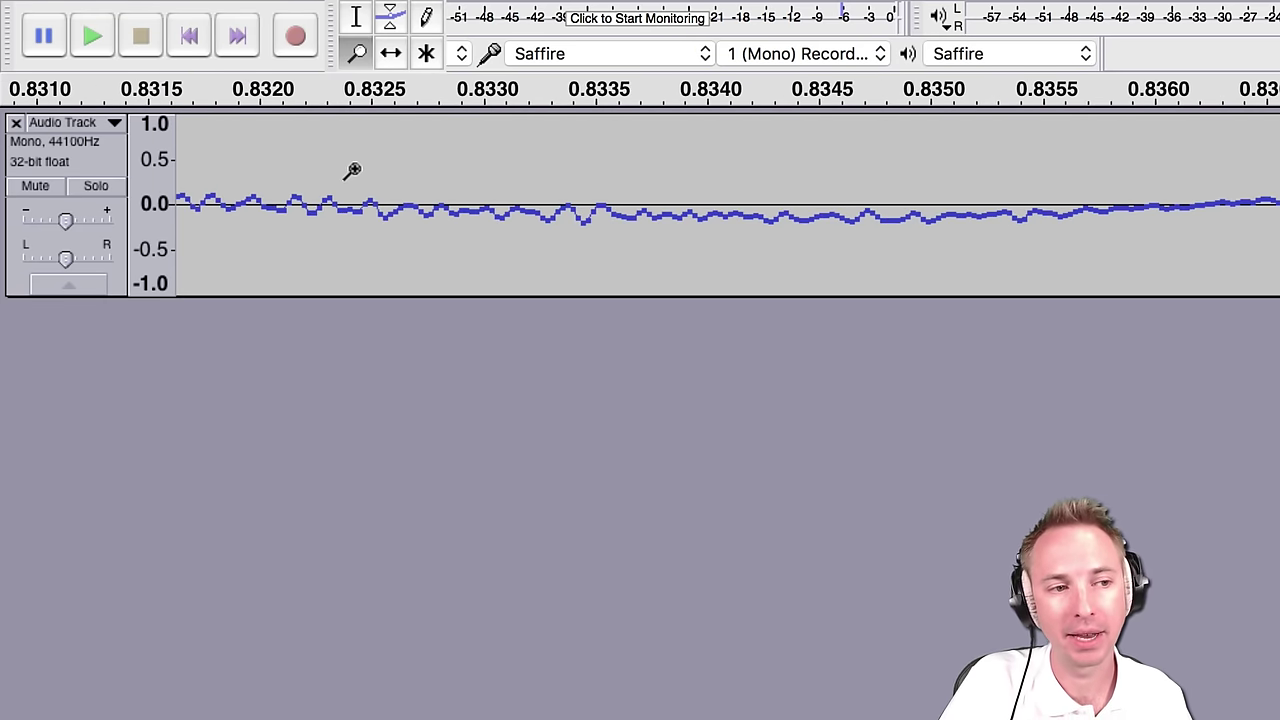
right_click(352, 170)
right_click(352, 170)
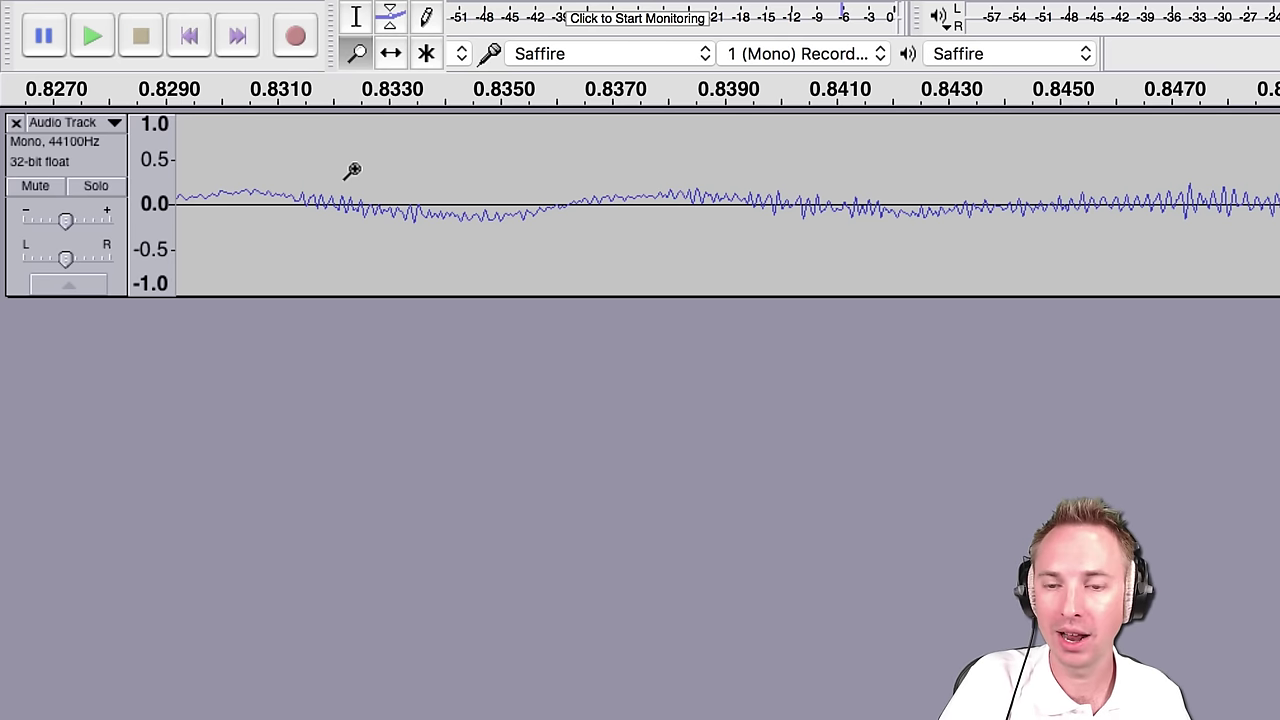
right_click(420, 163)
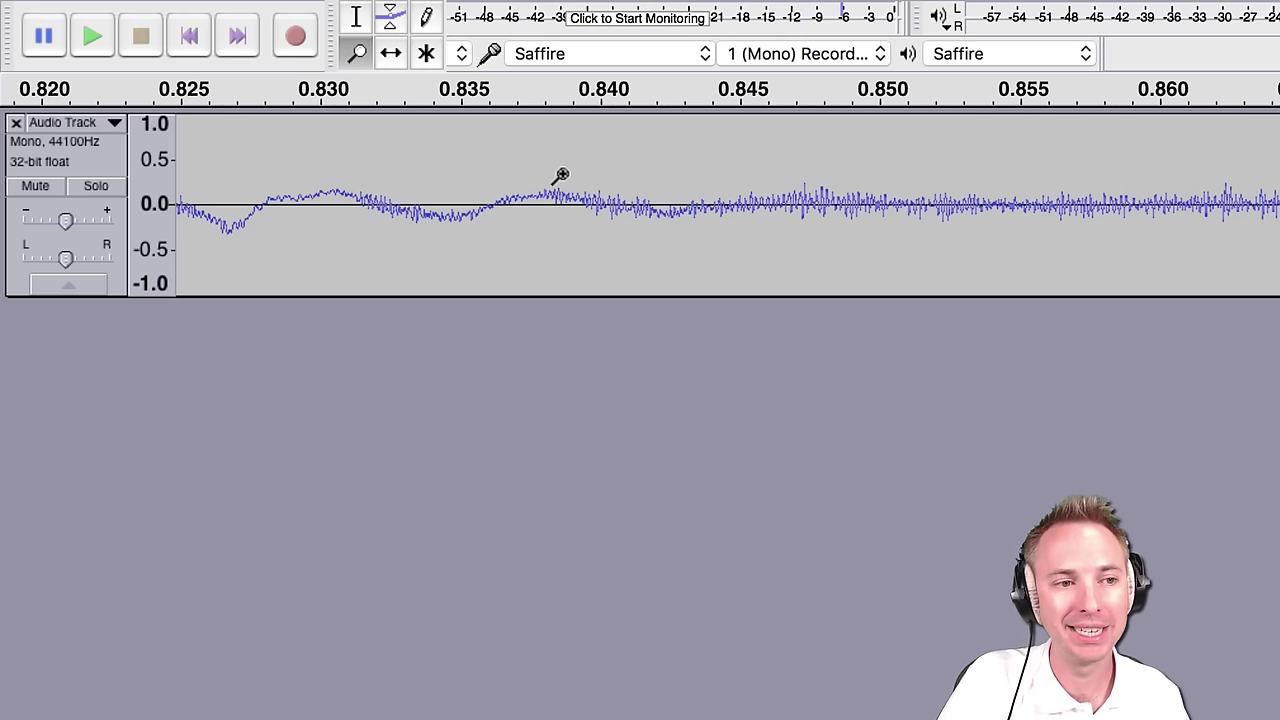
right_click(476, 173)
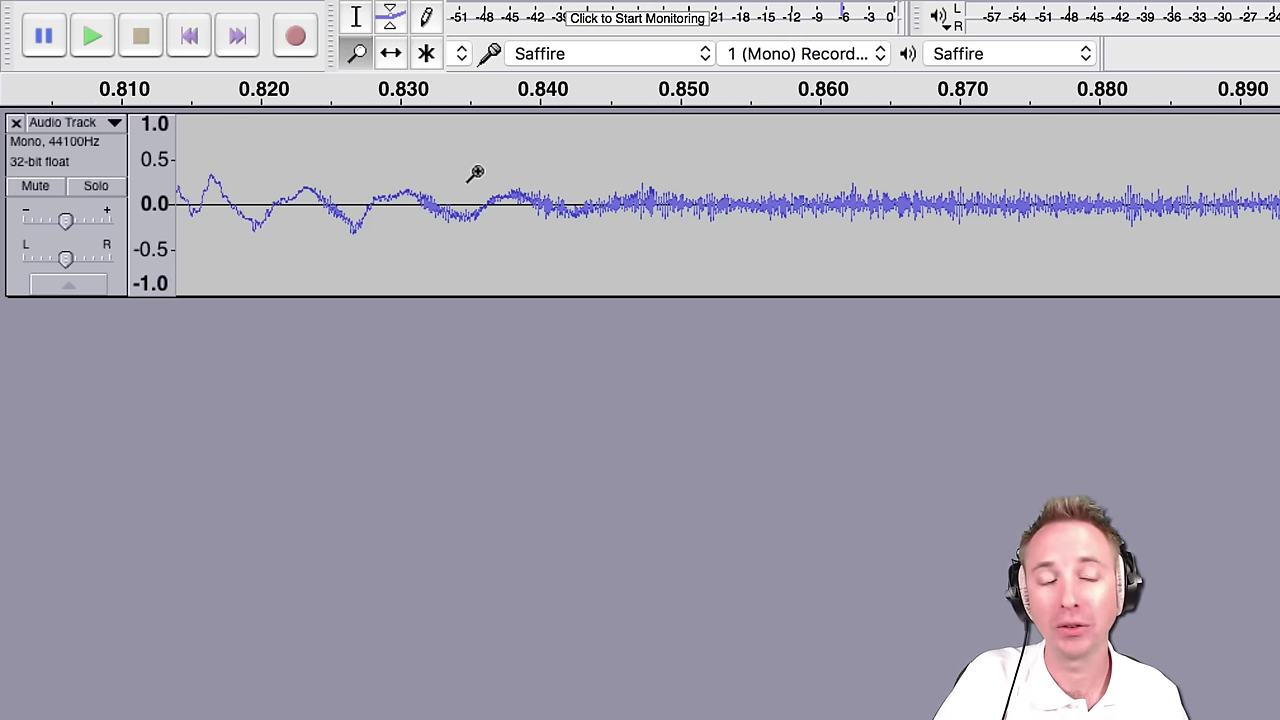
right_click(404, 176)
right_click(358, 170)
right_click(358, 170)
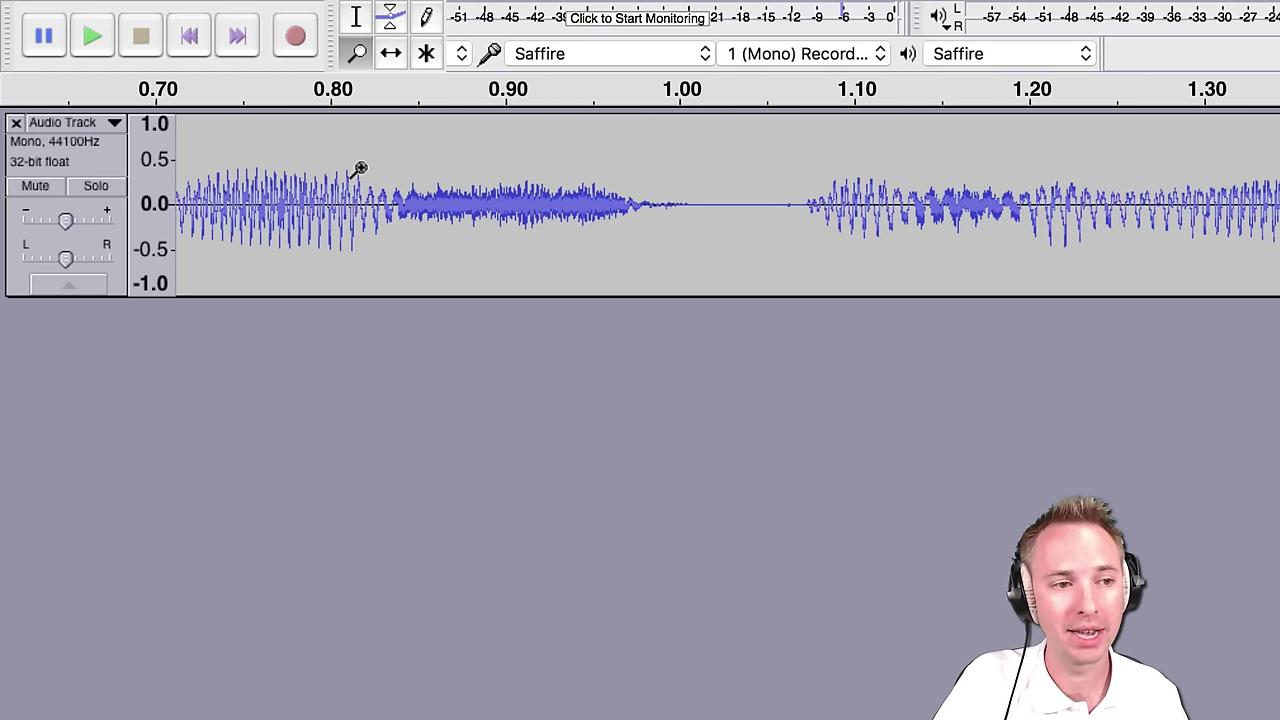
right_click(256, 147)
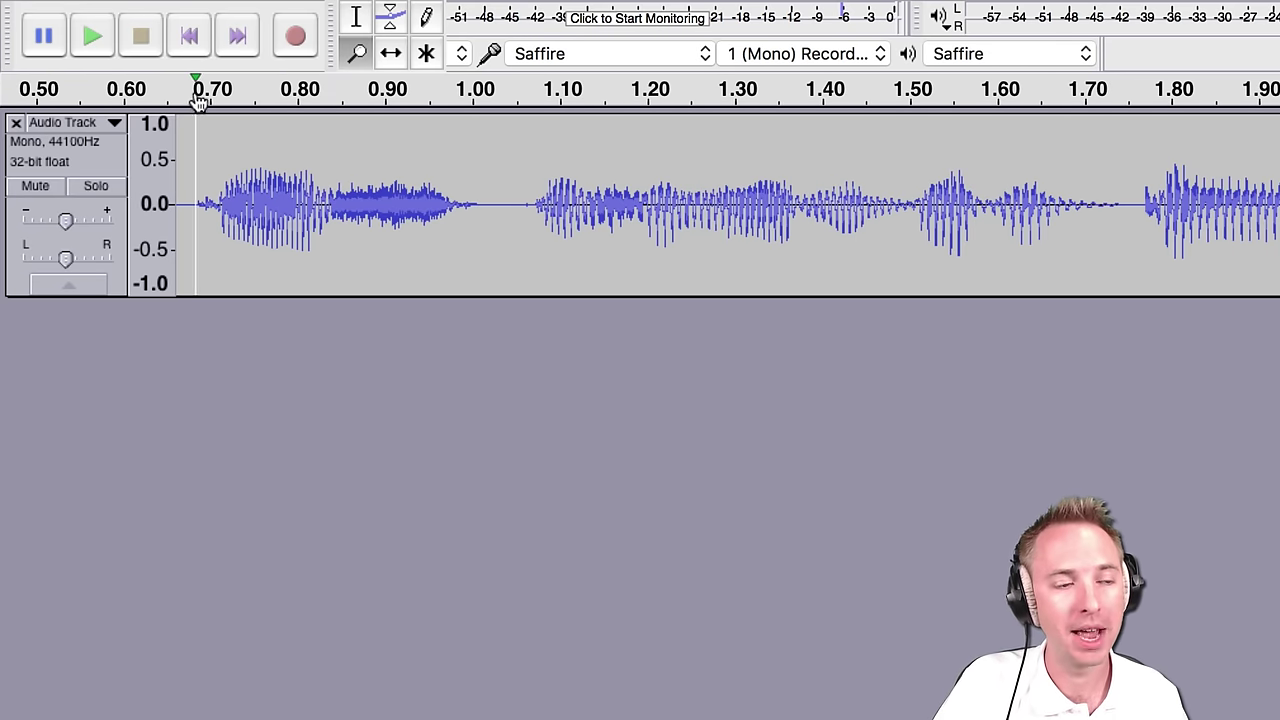
click(190, 89)
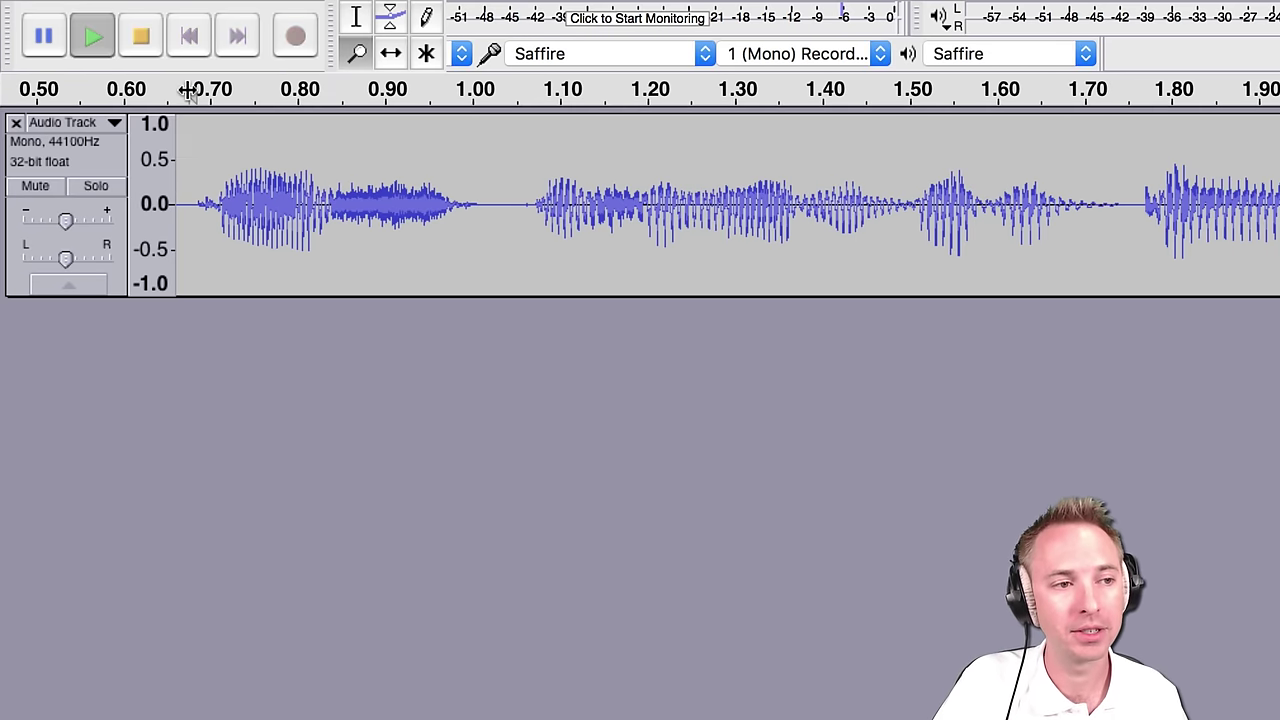
click(143, 37)
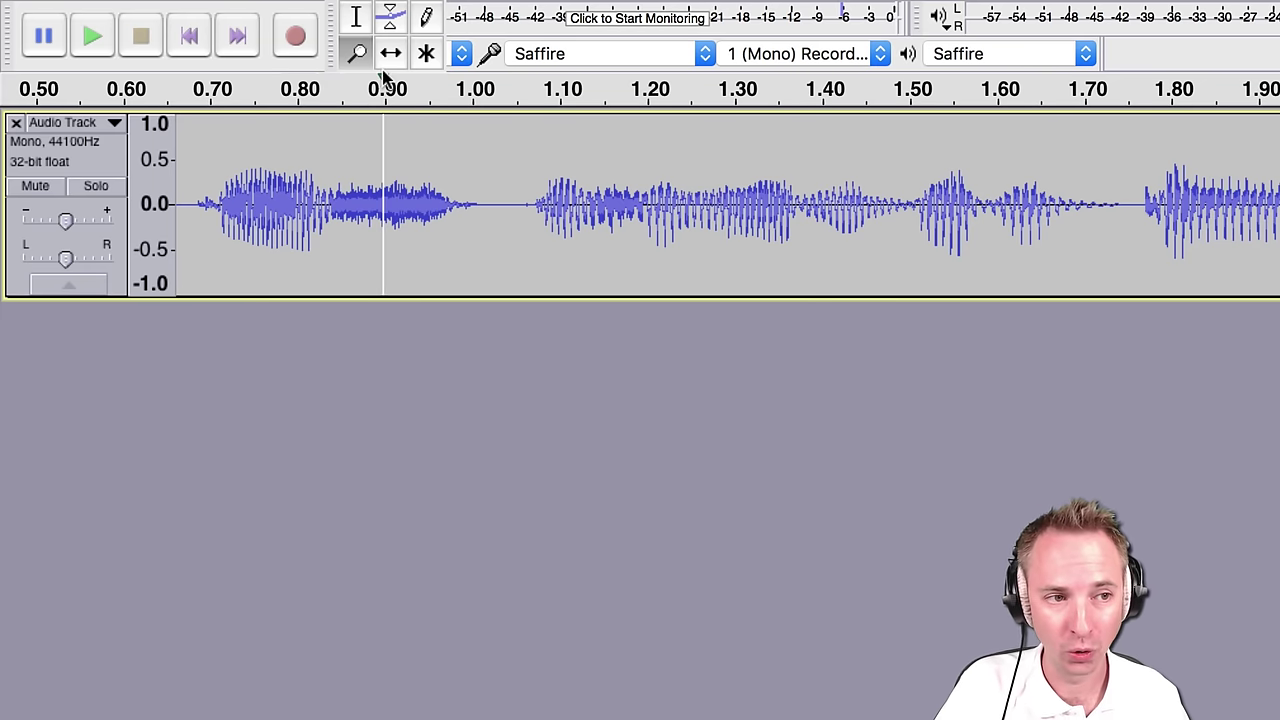
- Select 1.03–1.48 s and lower the envelope to about 0.6 at 1.3 s and 0.5 after 1.5 s
click(358, 18)
drag(491, 226, 882, 220)
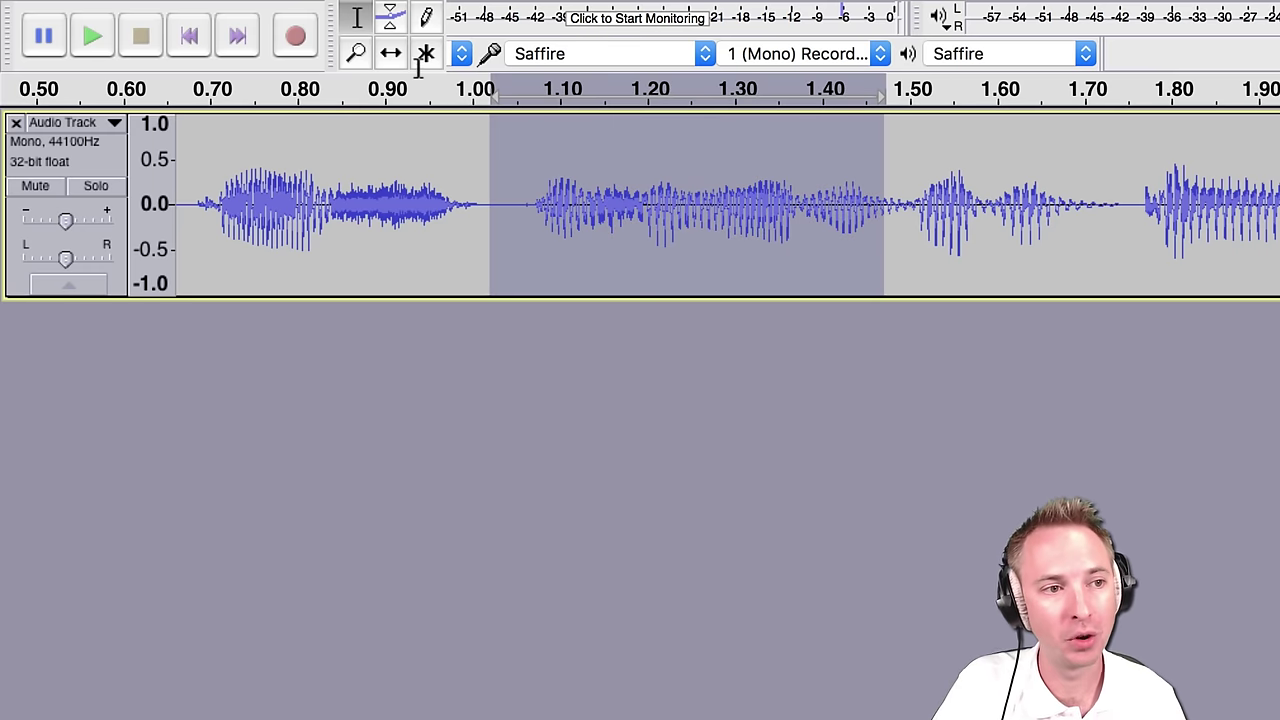
click(389, 20)
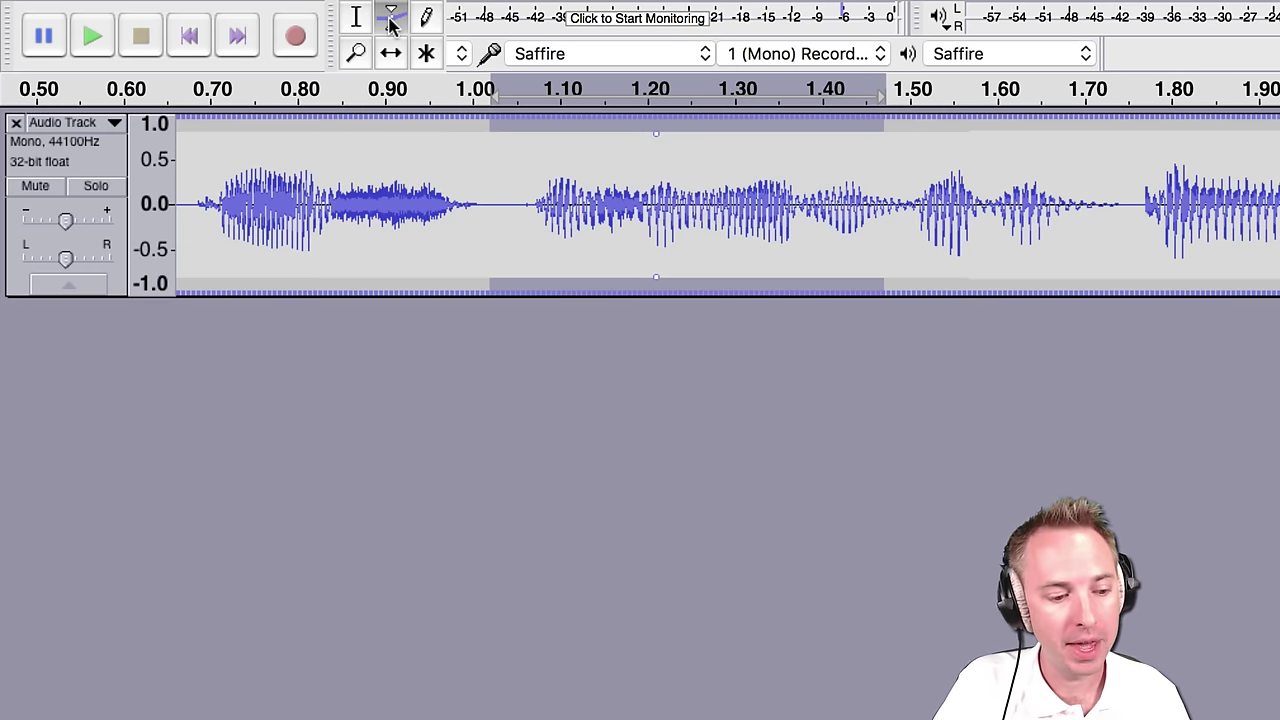
click(667, 133)
drag(733, 122, 738, 169)
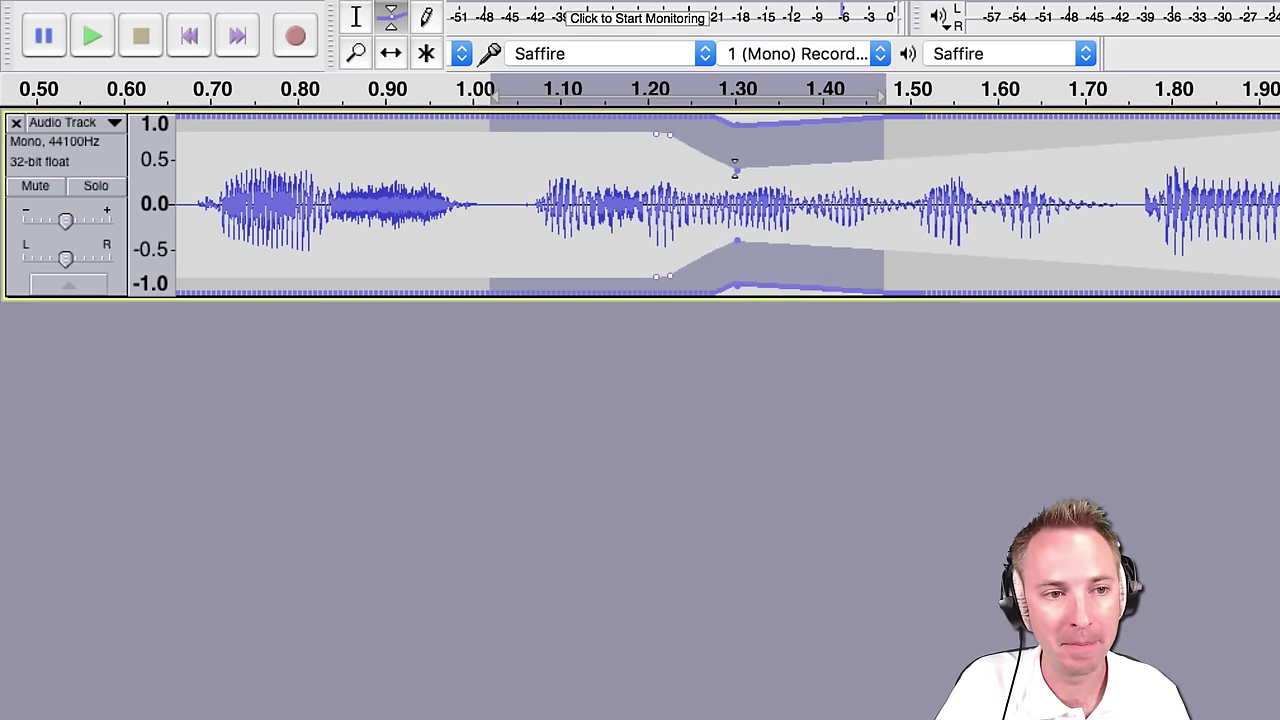
drag(880, 160, 930, 181)
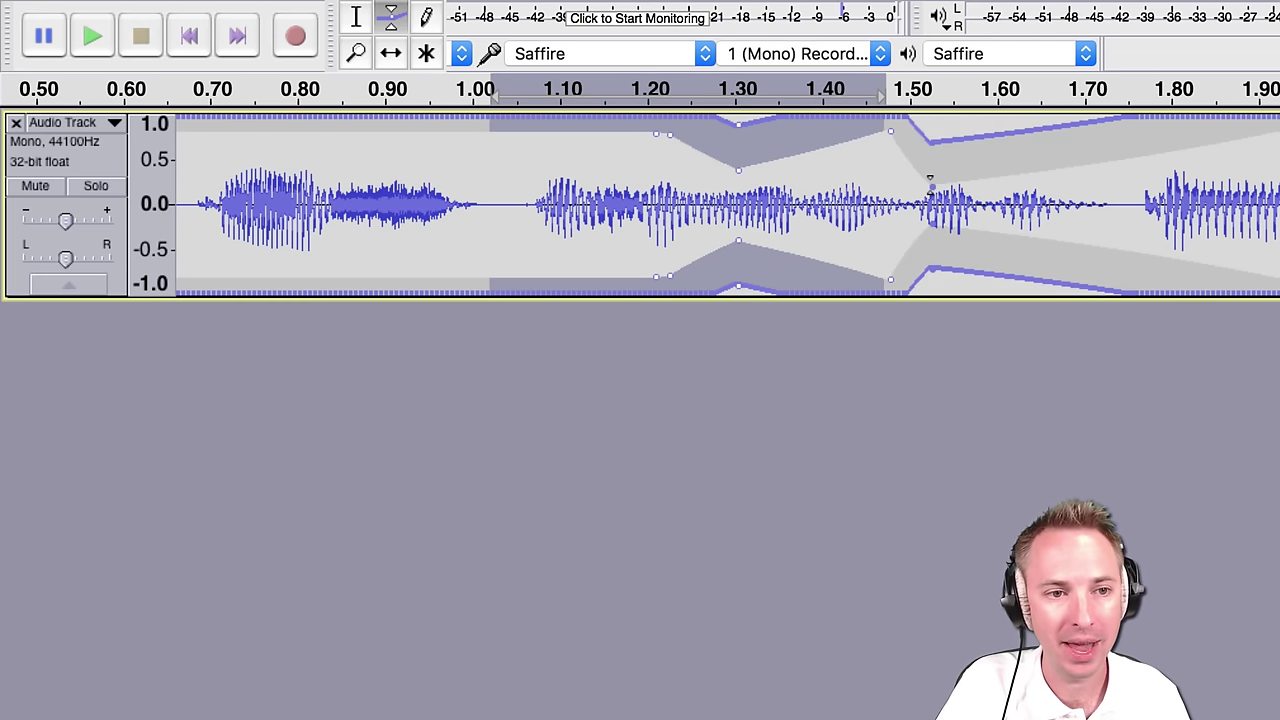
click(427, 17)
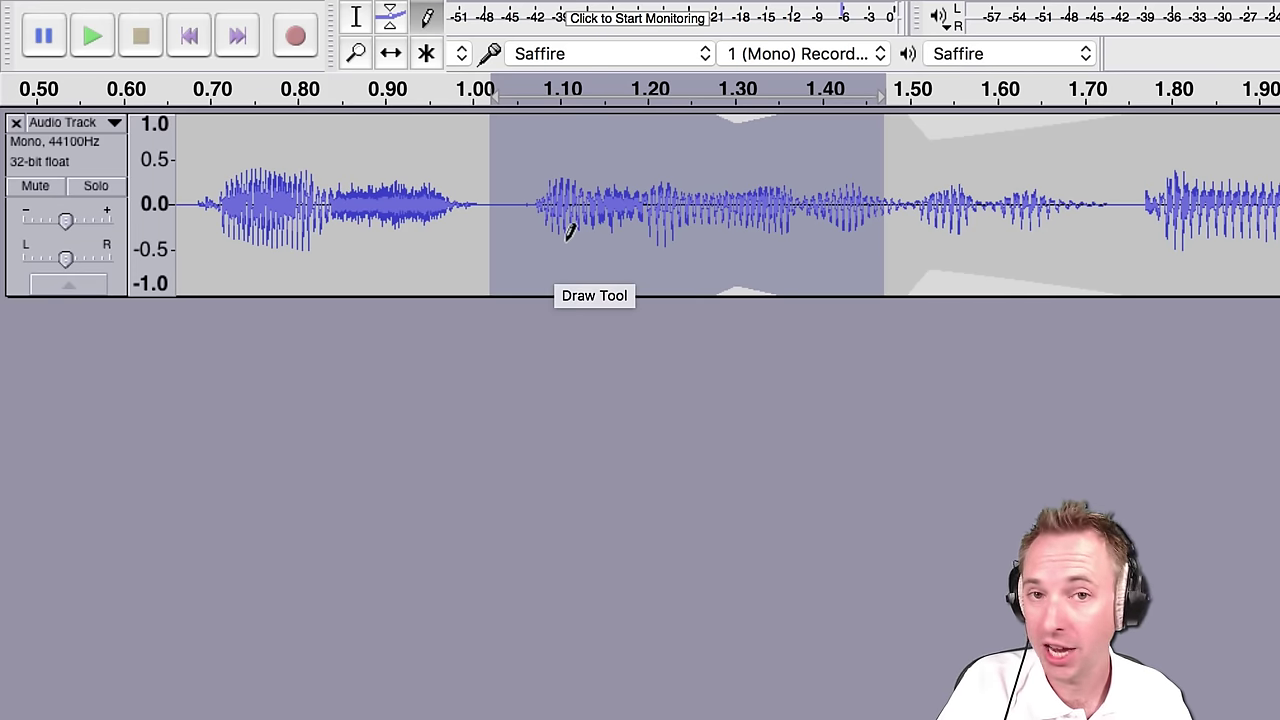
- Time-shift the clip right, mark 1.59 s, and push the audio so the phrase starts near 1.6 s
click(355, 54)
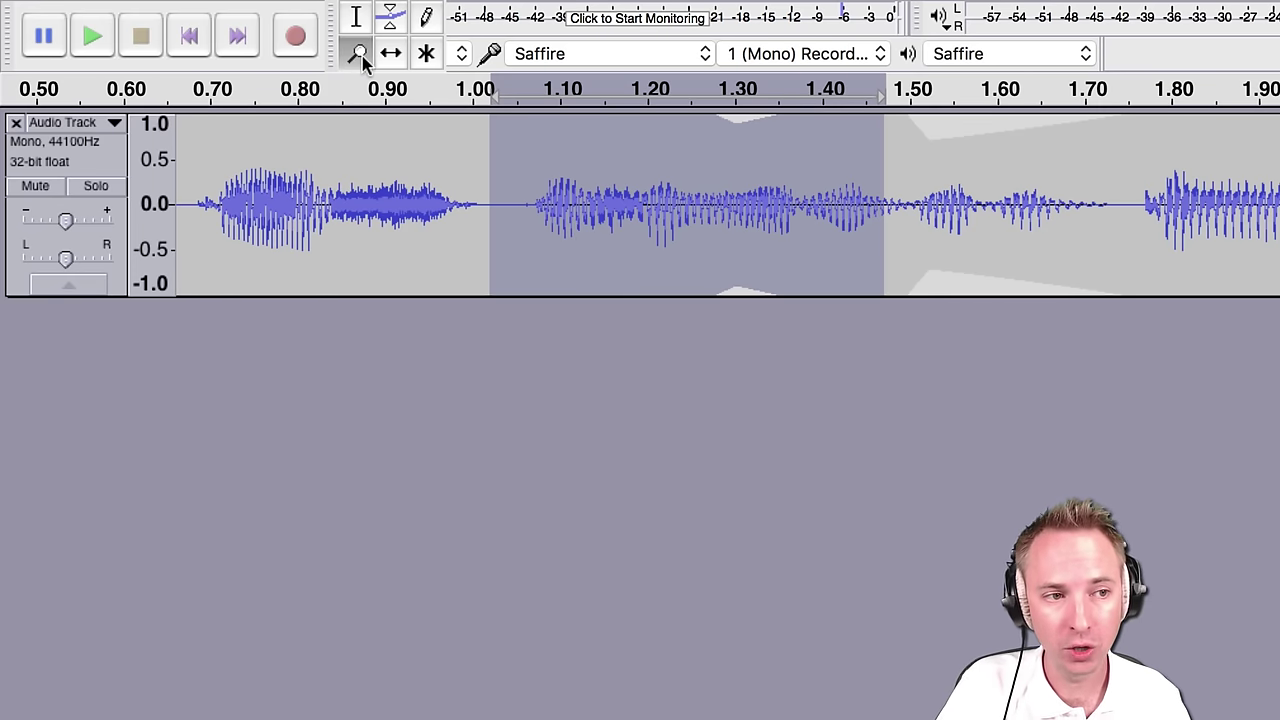
click(390, 54)
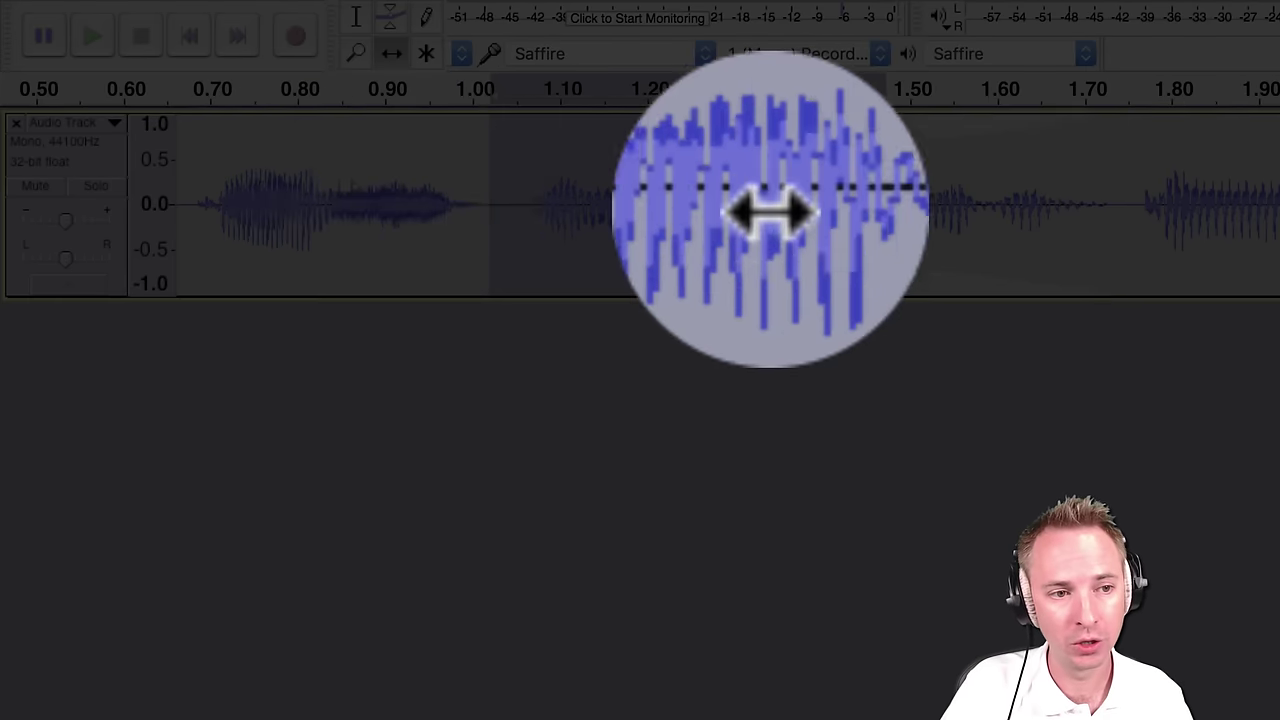
drag(766, 209, 840, 207)
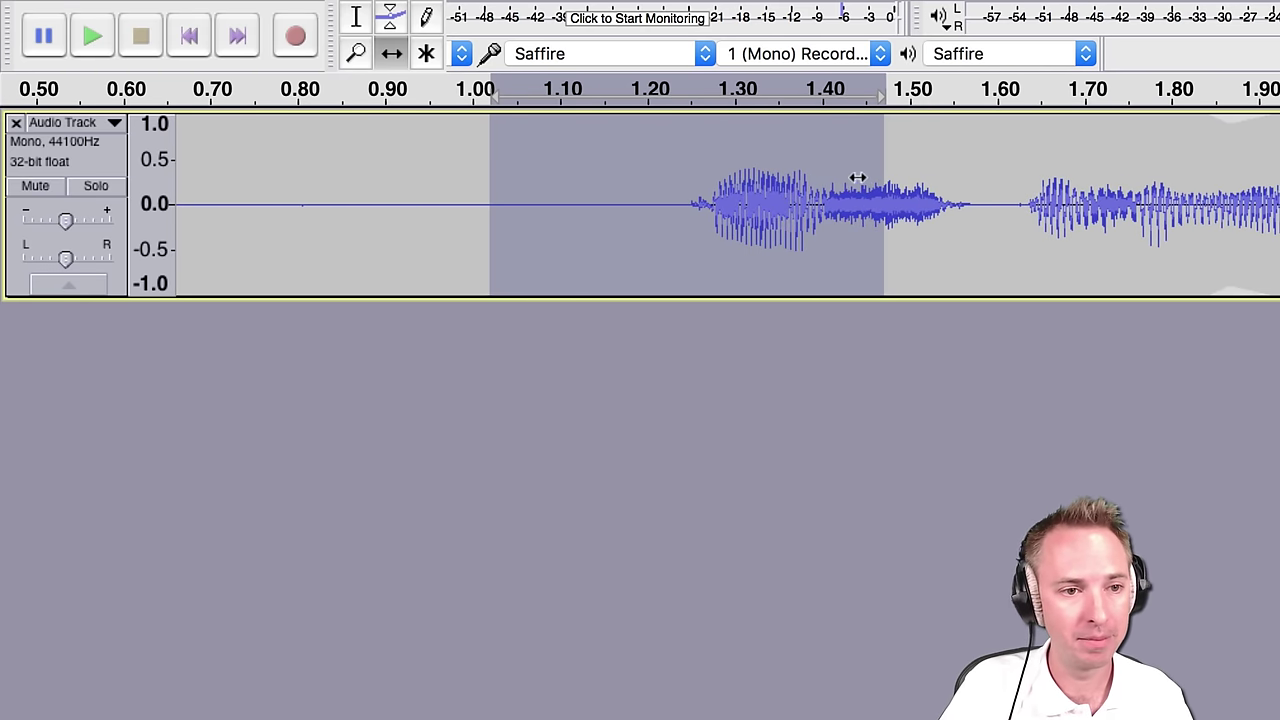
click(352, 17)
click(987, 170)
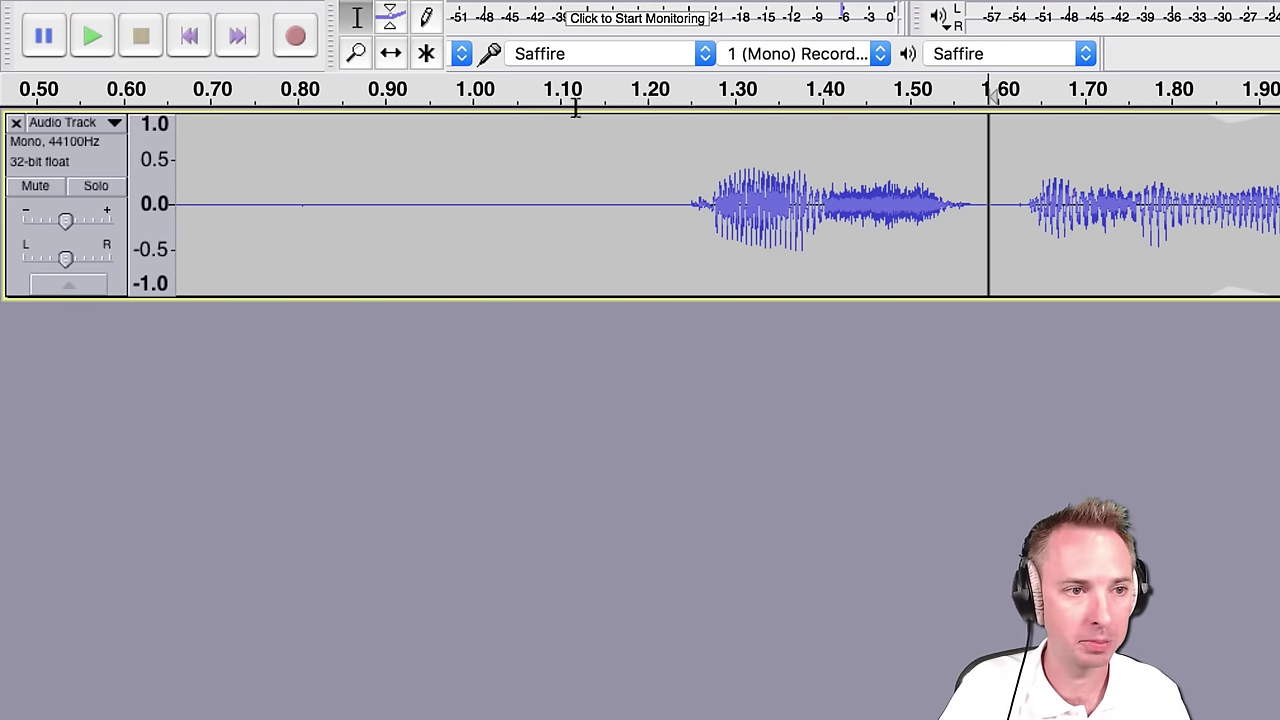
click(391, 54)
drag(1191, 257, 1279, 257)
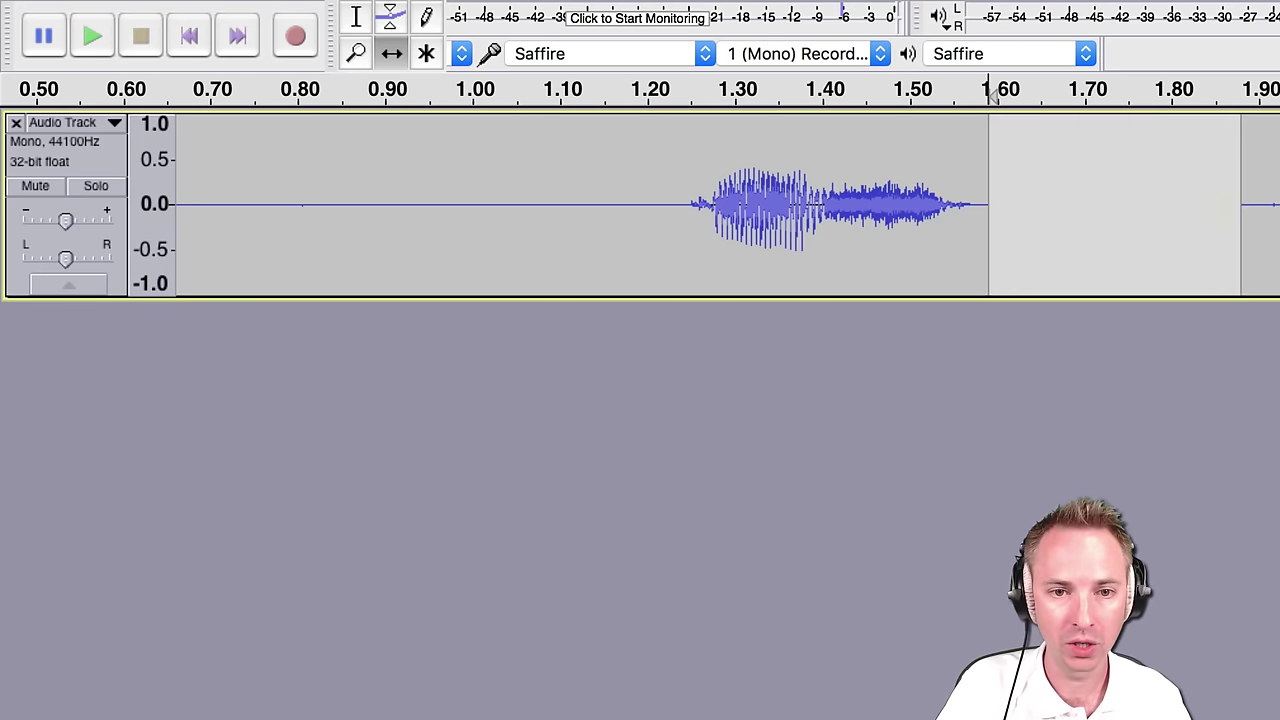
drag(914, 254, 1242, 247)
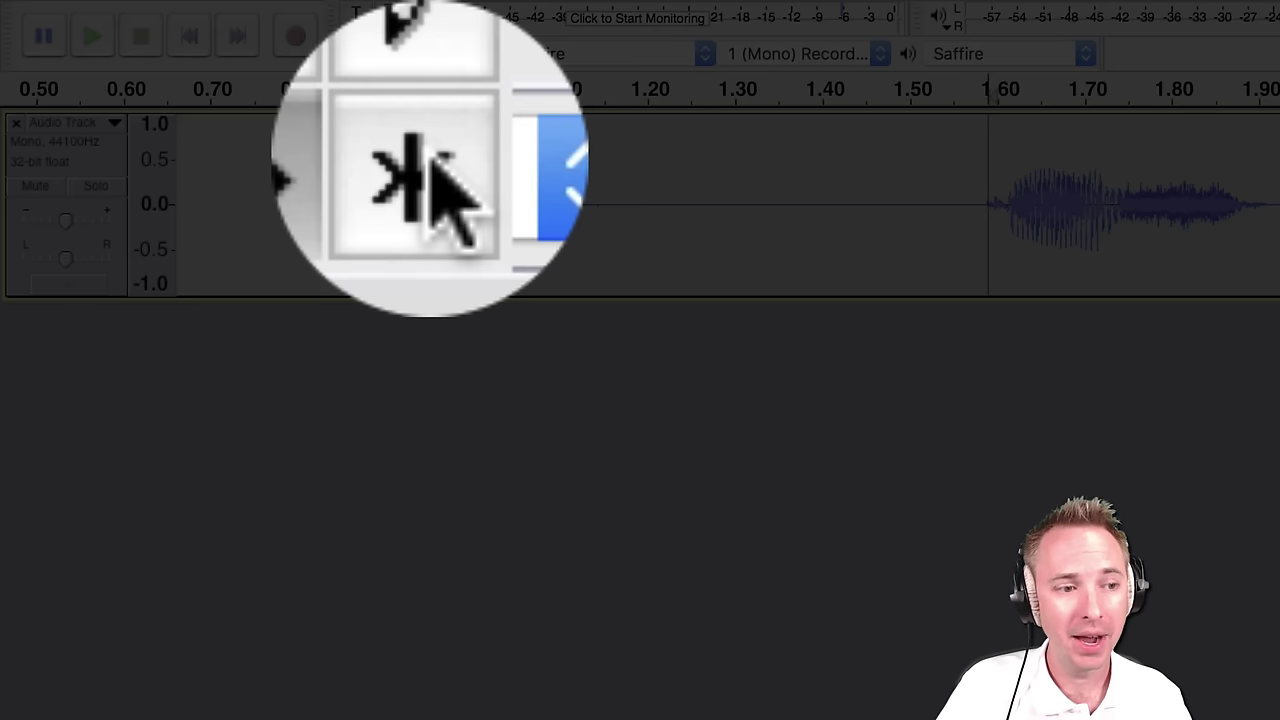
- With the Multi-Tool, dip the envelope from about 1.0 s to 1.85 s, rising back near 1.9 s
click(427, 53)
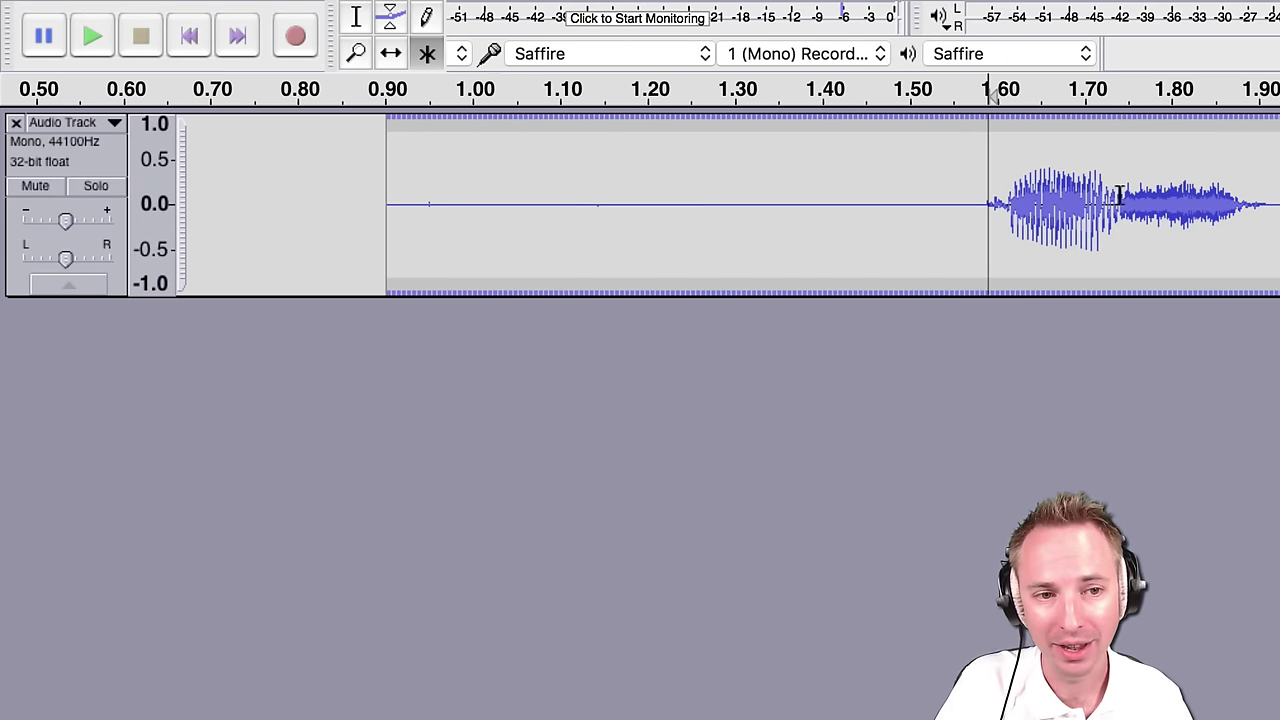
drag(972, 197, 1151, 197)
drag(956, 121, 956, 131)
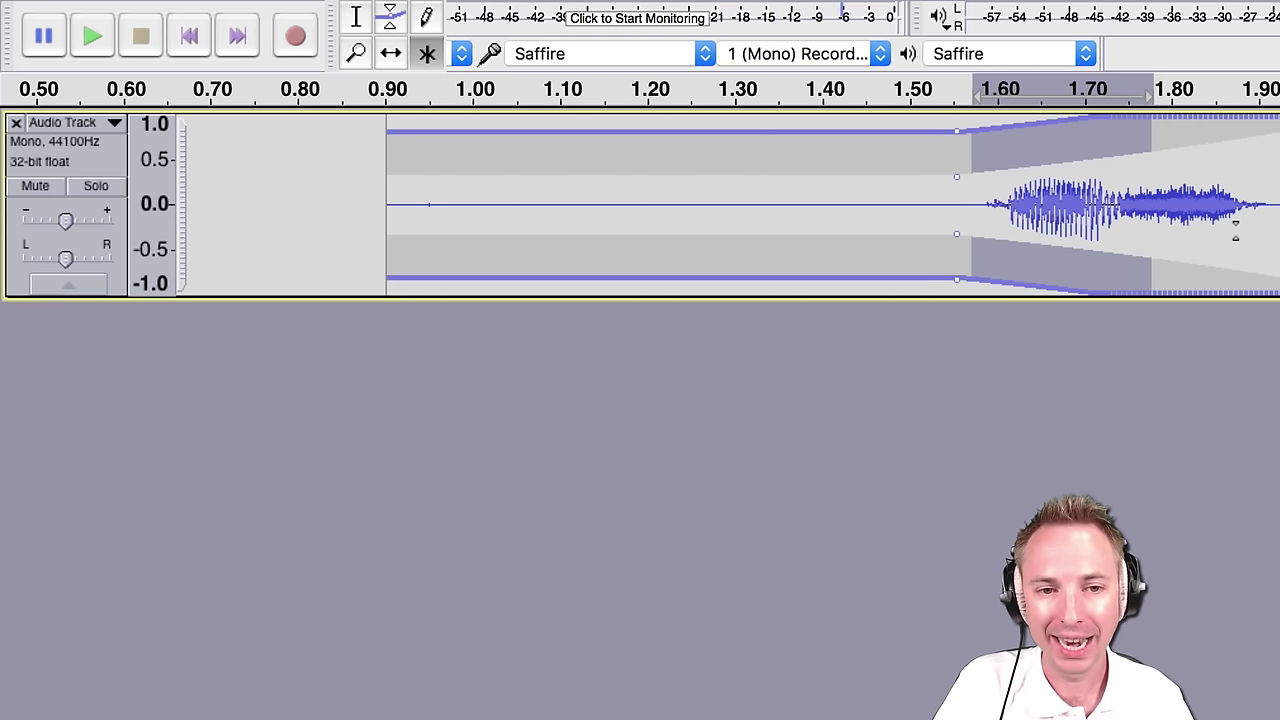
click(1227, 229)
click(477, 160)
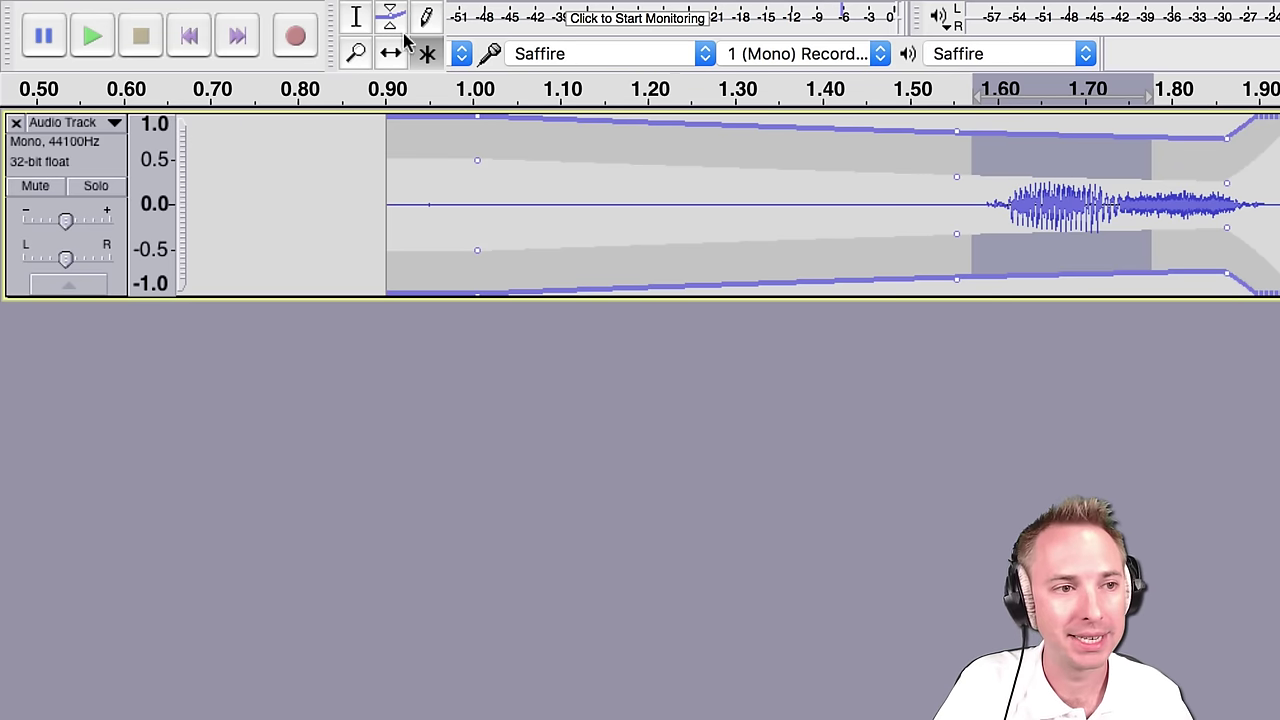
click(357, 18)
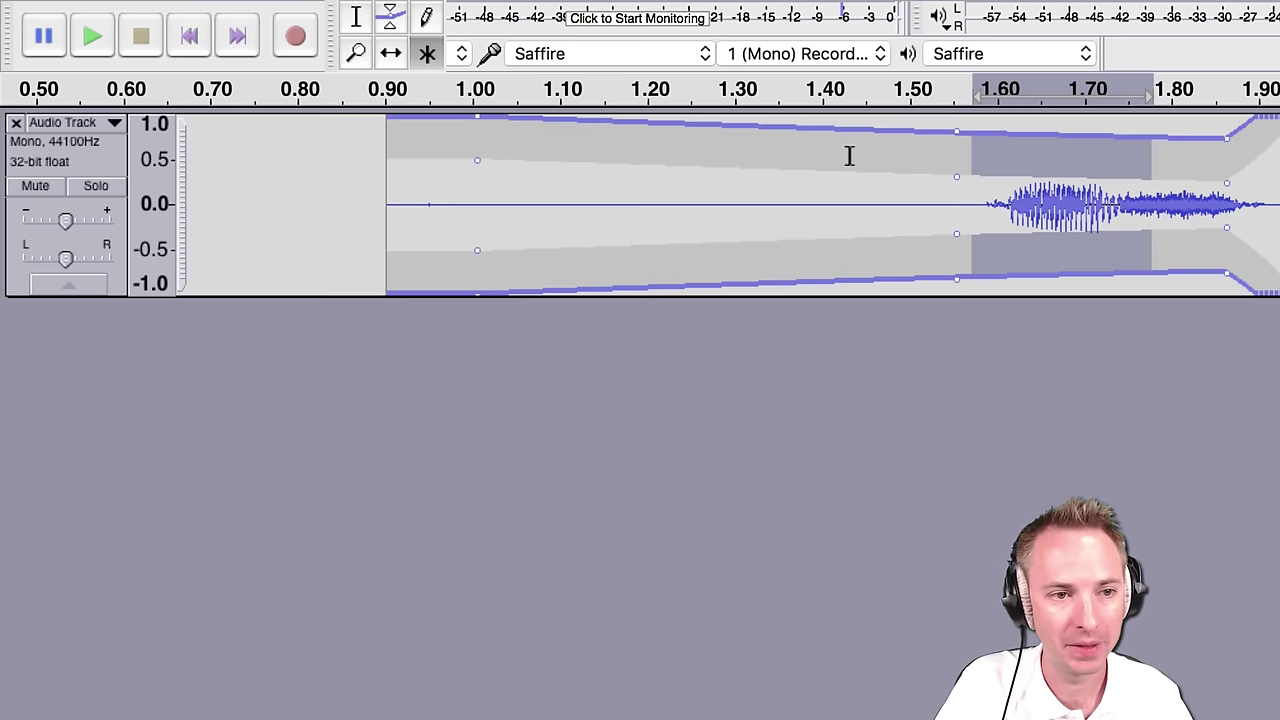